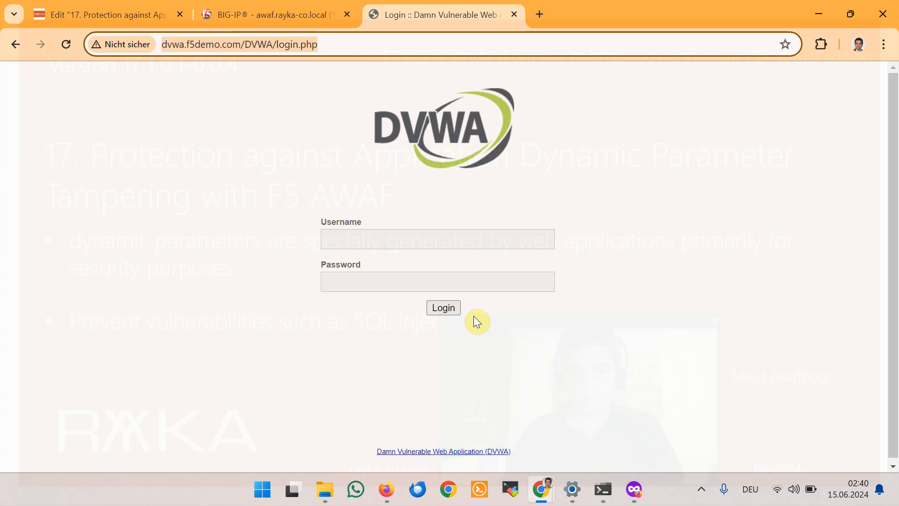
# Step: Inspect the DVWA login page in Chrome and Firefox to compare the hidden user_token values
pyautogui.moveTo(541, 490)
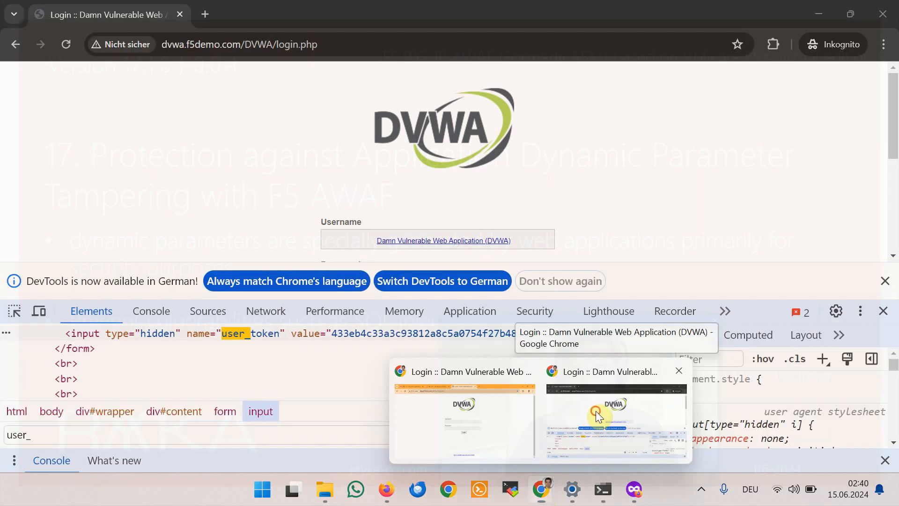
pyautogui.click(596, 411)
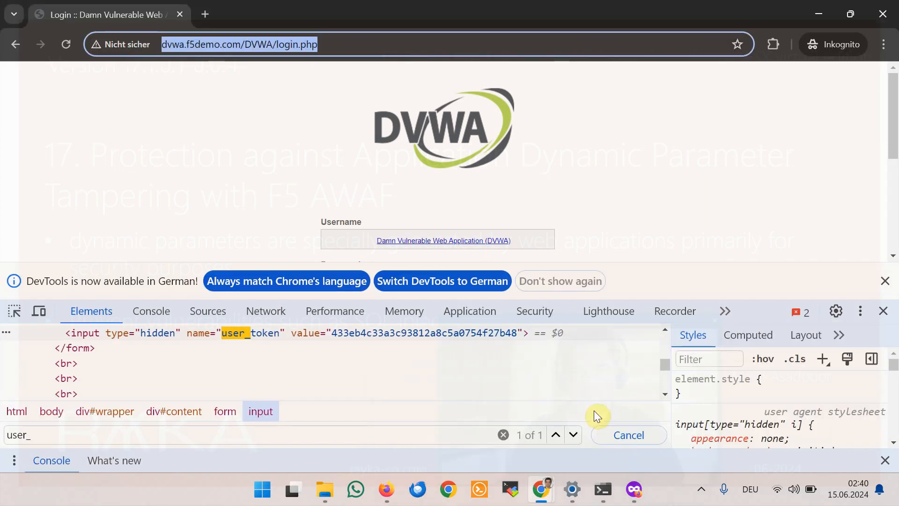
pyautogui.click(633, 493)
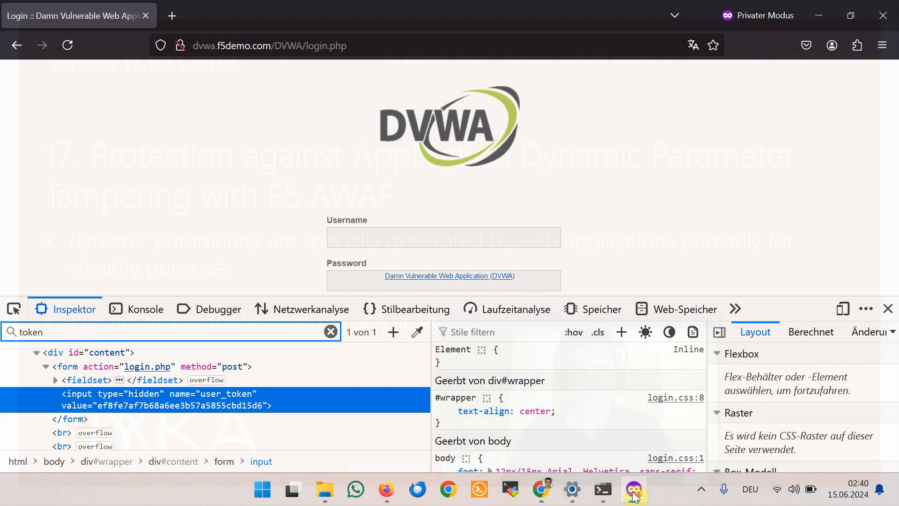
pyautogui.click(633, 495)
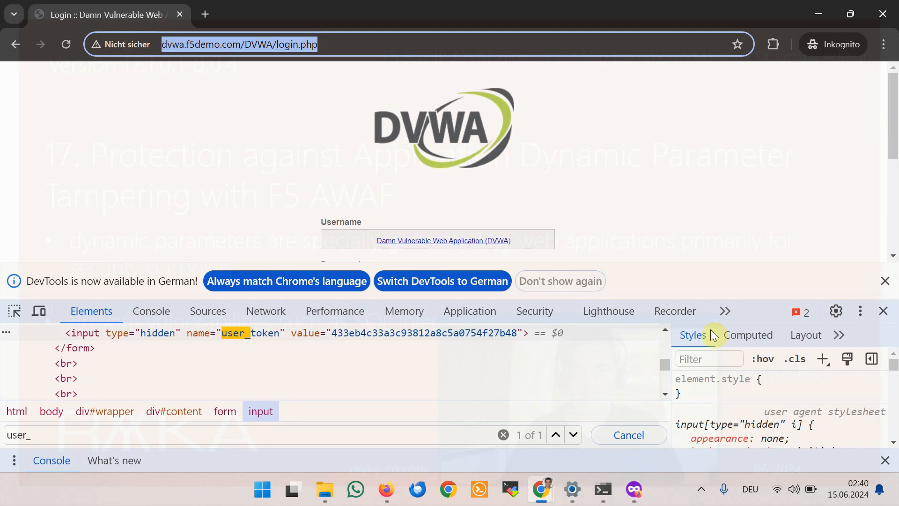
pyautogui.rightClick(724, 194)
pyautogui.moveTo(653, 425)
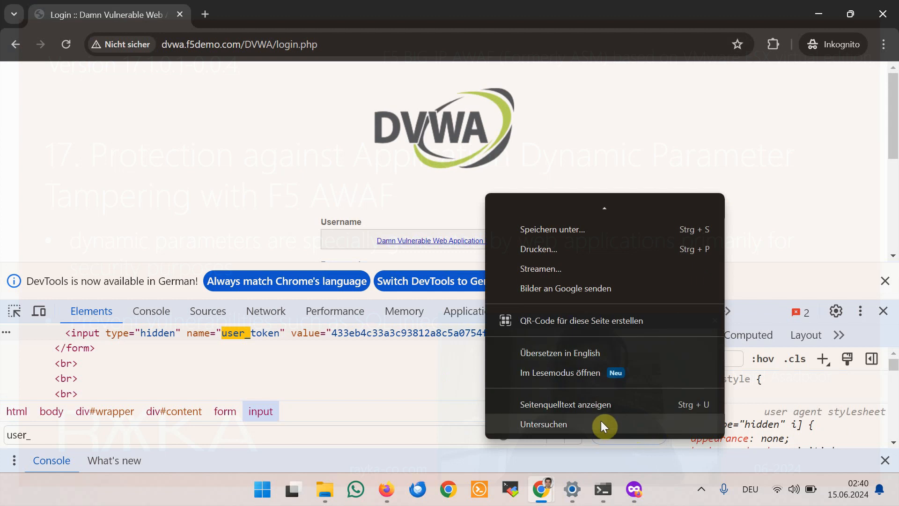
pyautogui.click(275, 198)
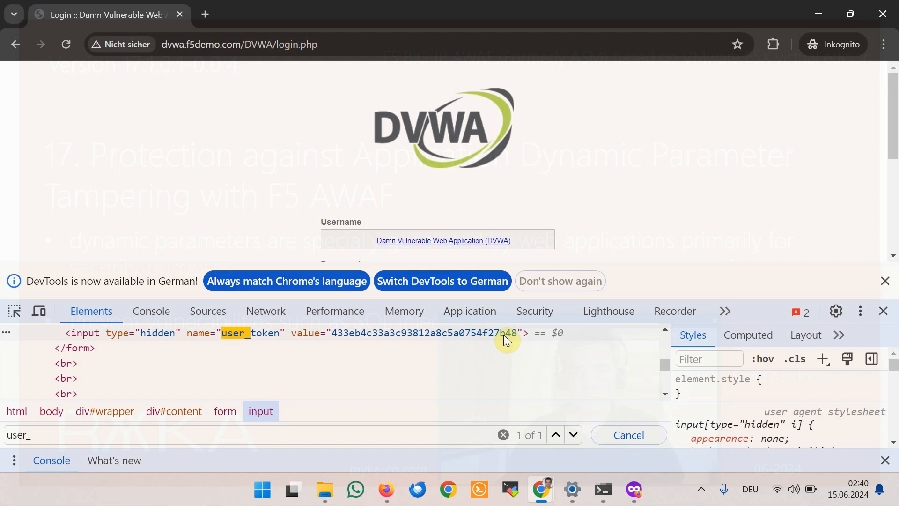
pyautogui.click(640, 485)
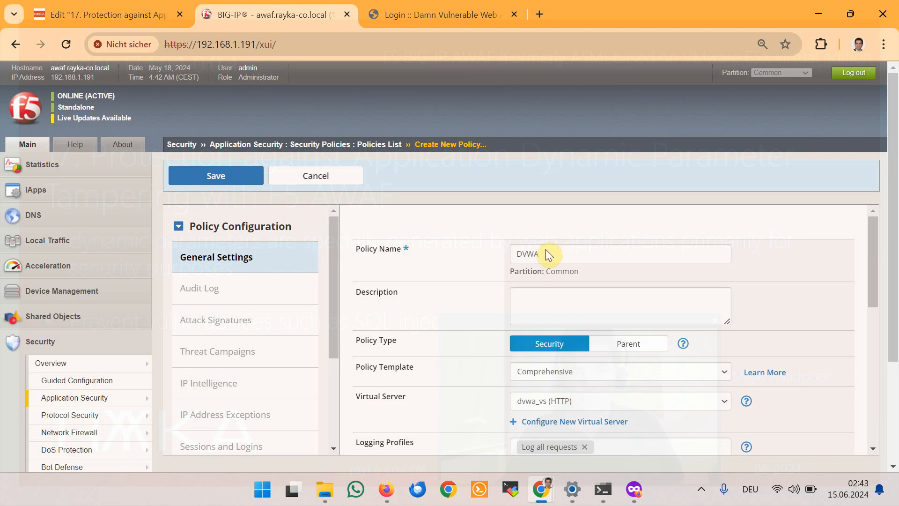
# Step: Review the DVWA policy form (Comprehensive, dvwa_vs, Blocking, PHP and MySQL) and save it
pyautogui.scroll(-1, 567, 300)
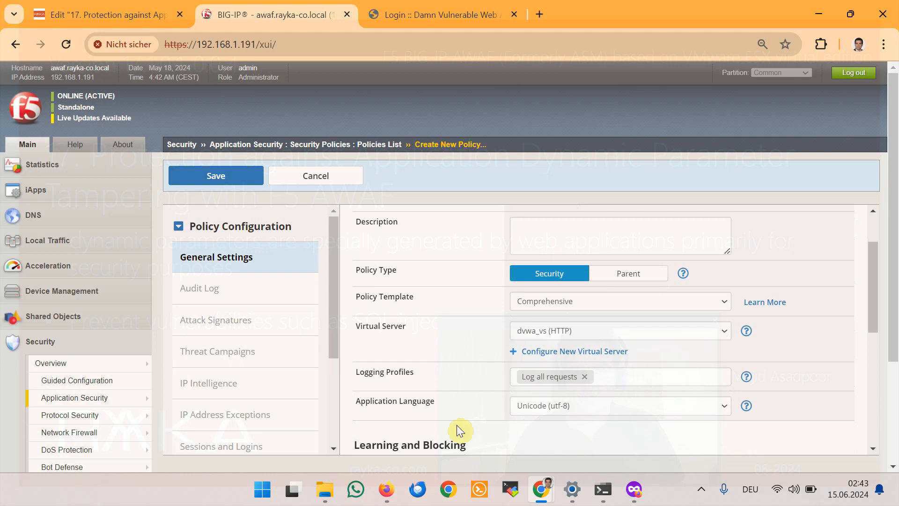
pyautogui.scroll(-1, 501, 413)
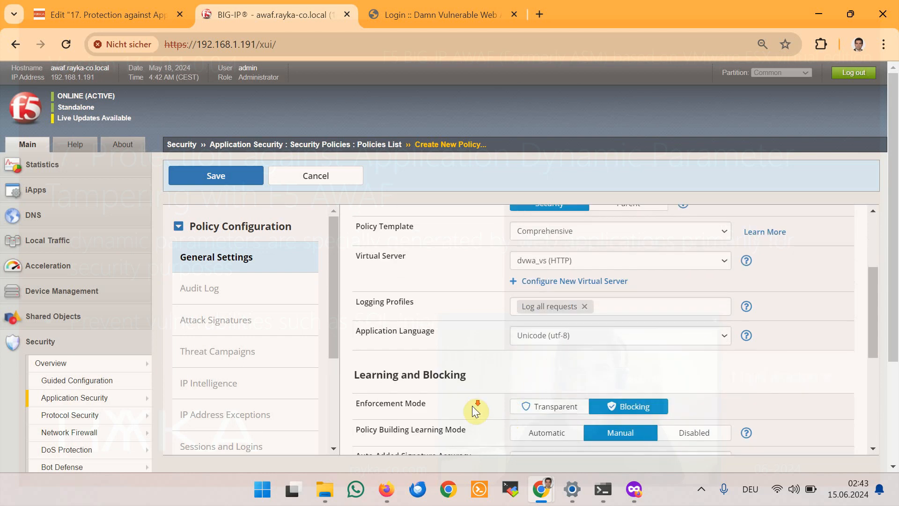
pyautogui.scroll(-1, 474, 410)
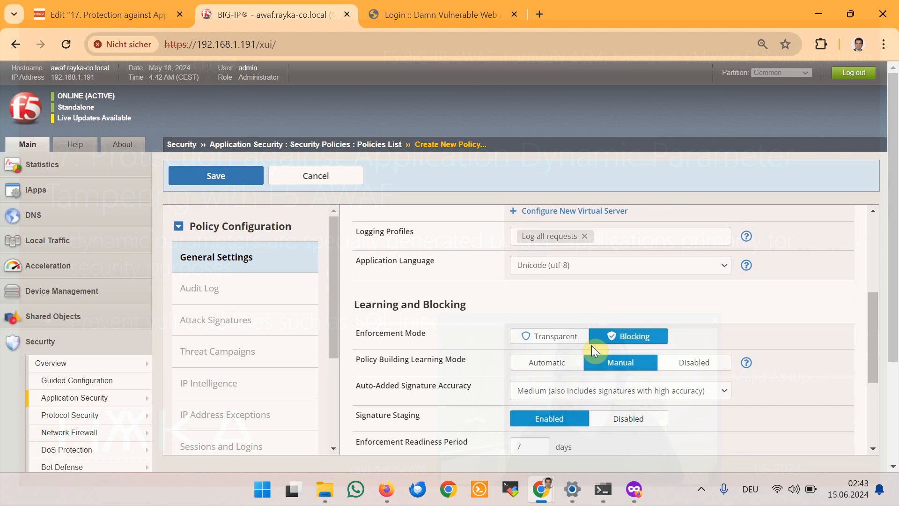
pyautogui.scroll(-1, 592, 344)
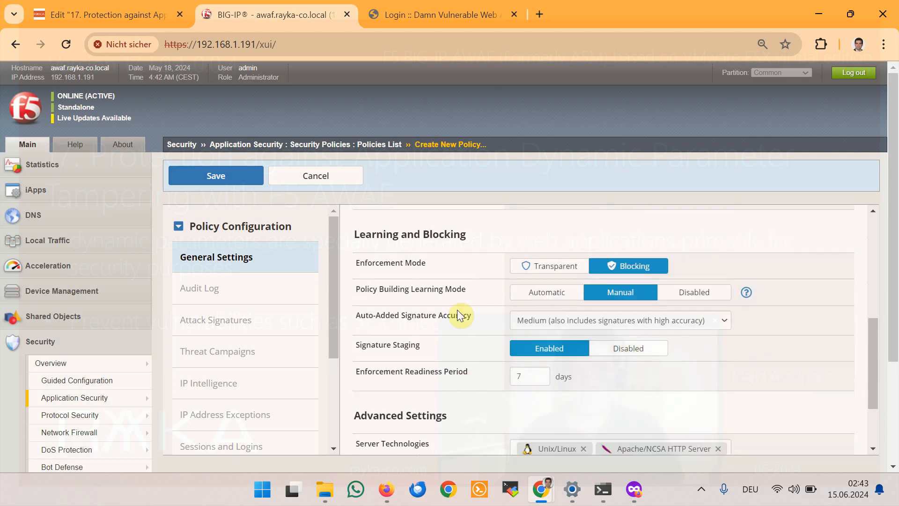
pyautogui.scroll(-1, 689, 337)
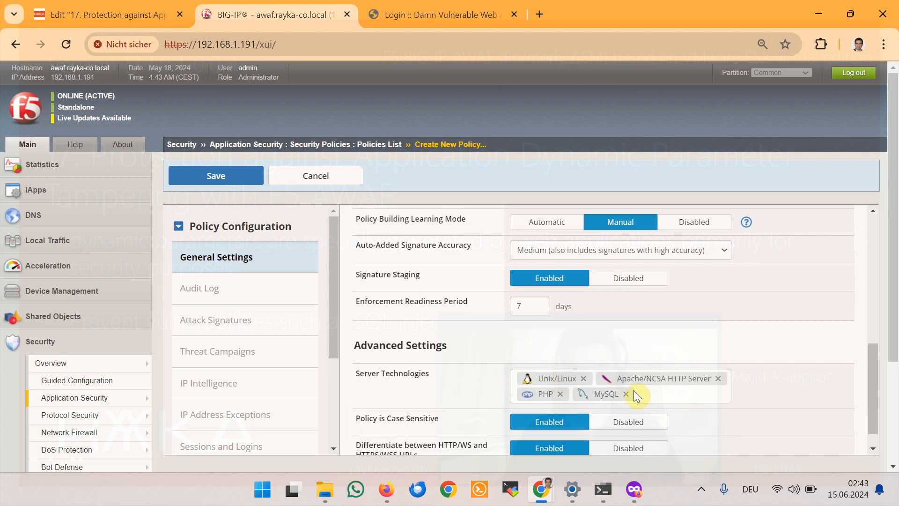
pyautogui.scroll(-1, 707, 402)
pyautogui.scroll(2, 387, 303)
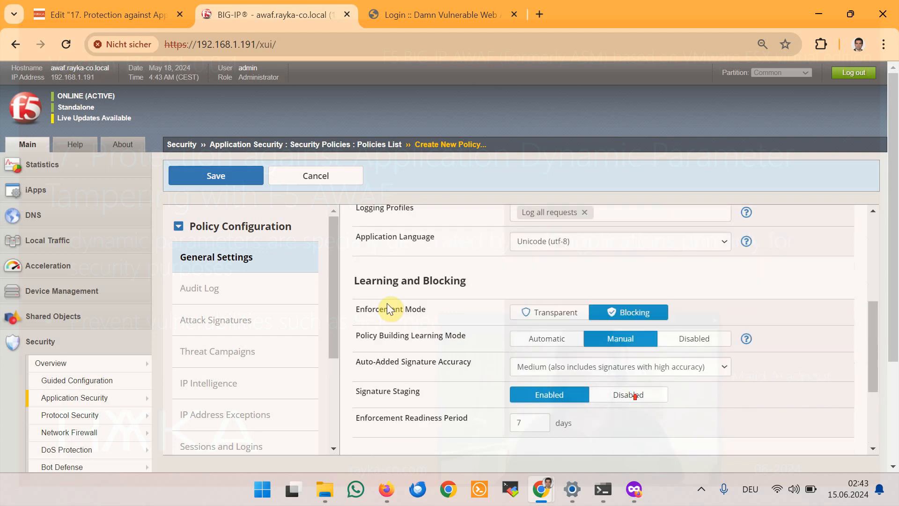
pyautogui.click(227, 175)
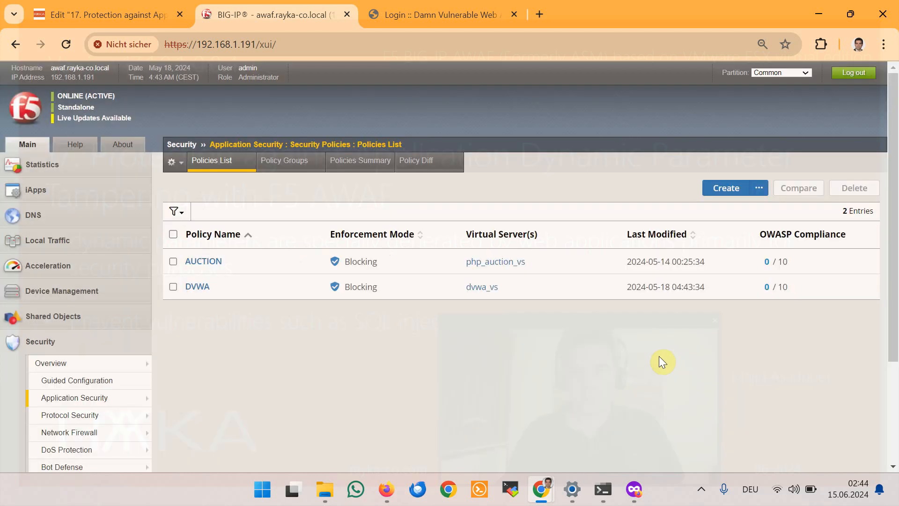
# Step: Set Learn New Parameters to Always and enable Learn, Alarm and Block for parameter violations
pyautogui.scroll(-3, 412, 431)
pyautogui.moveTo(133, 327)
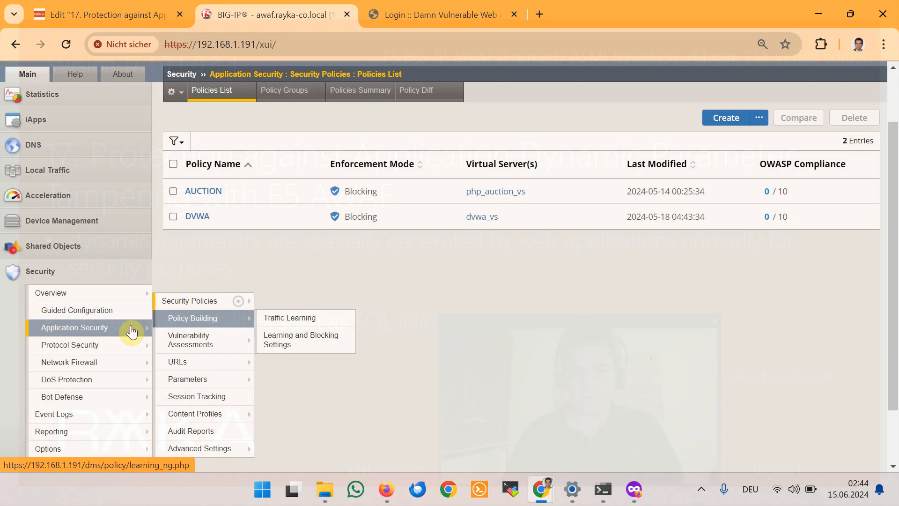
pyautogui.click(291, 335)
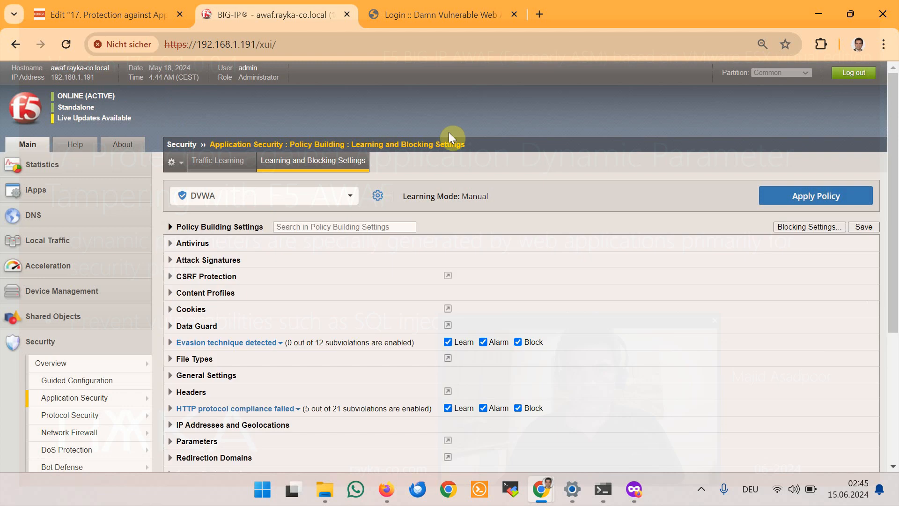
pyautogui.scroll(-3, 429, 147)
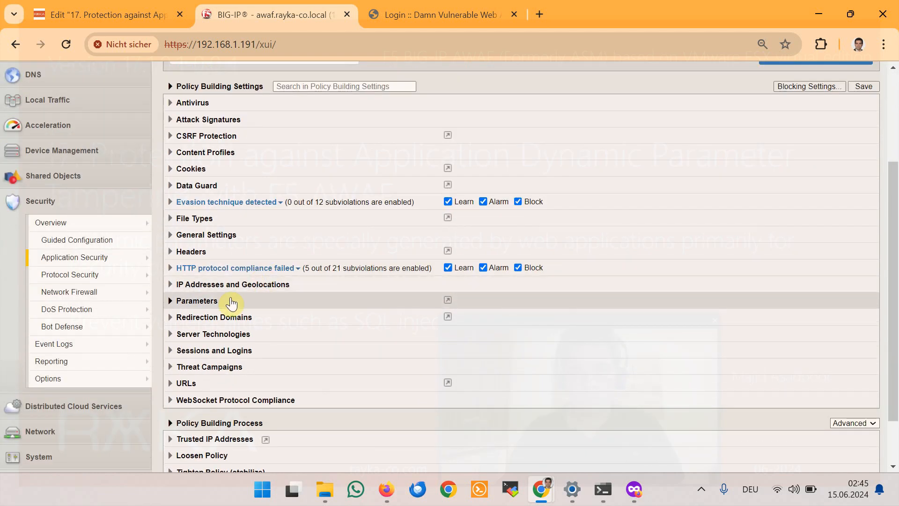
pyautogui.click(172, 304)
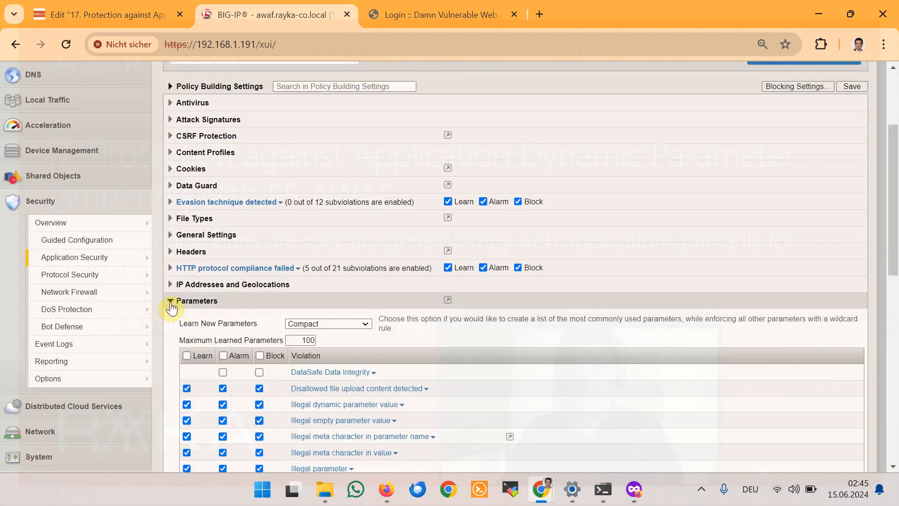
pyautogui.click(330, 324)
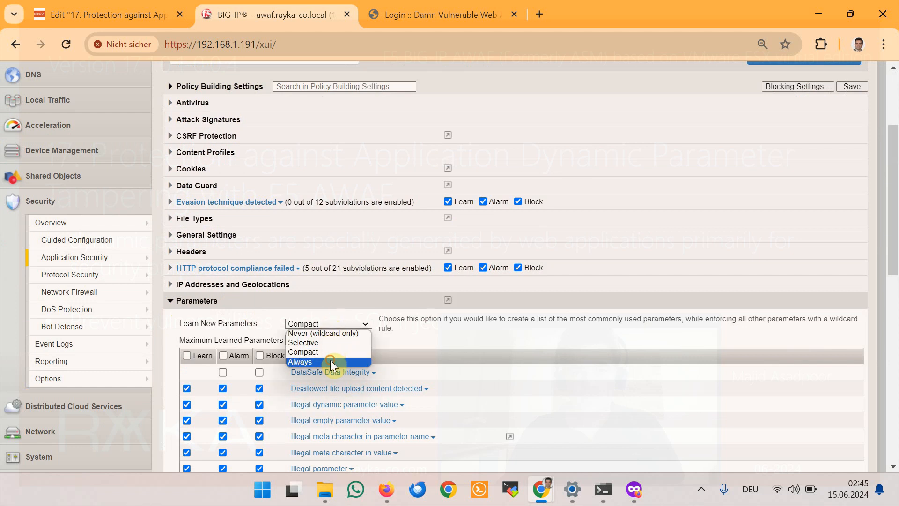
pyautogui.click(330, 362)
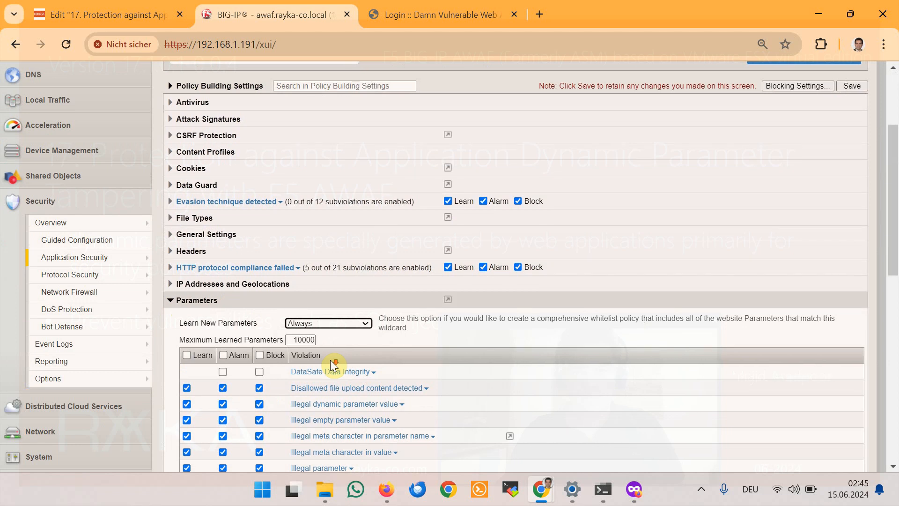
pyautogui.click(187, 355)
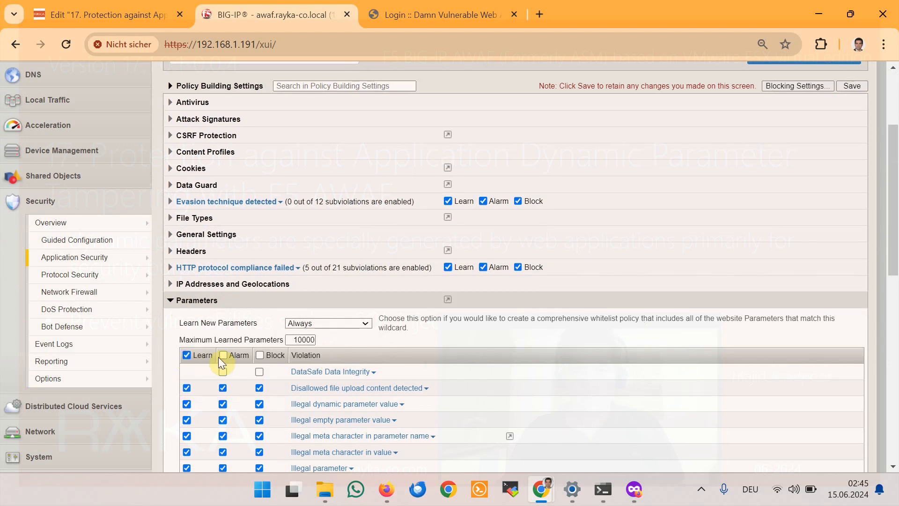
pyautogui.click(259, 356)
# Step: Save the Learning and Blocking Settings and apply the DVWA policy
pyautogui.scroll(-3, 390, 322)
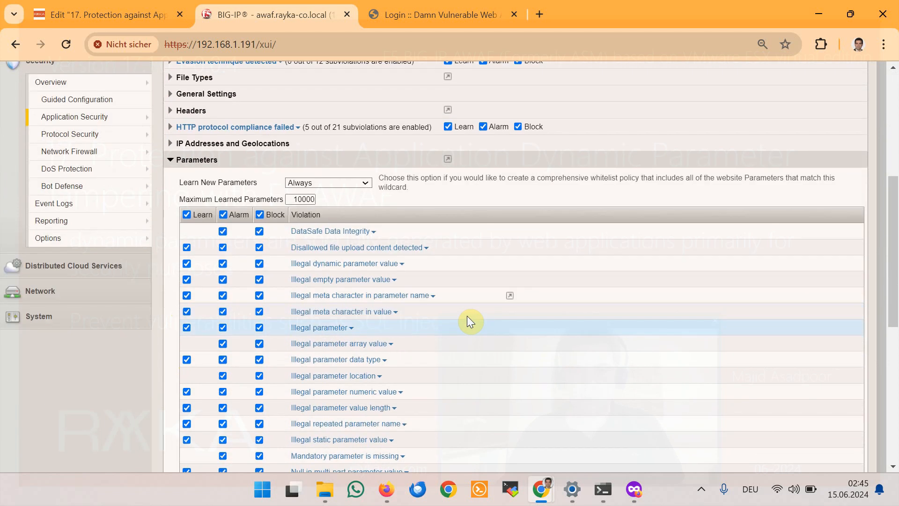
pyautogui.scroll(1, 363, 312)
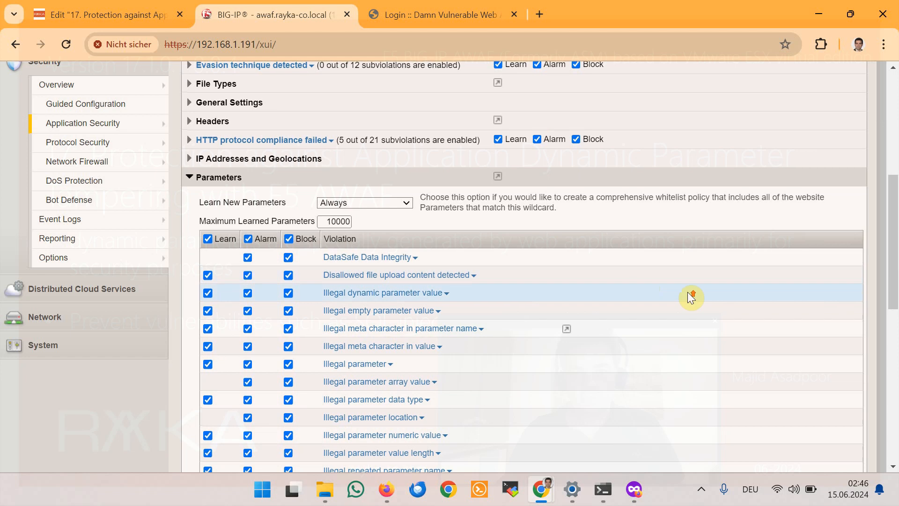
pyautogui.scroll(5, 831, 178)
pyautogui.click(849, 143)
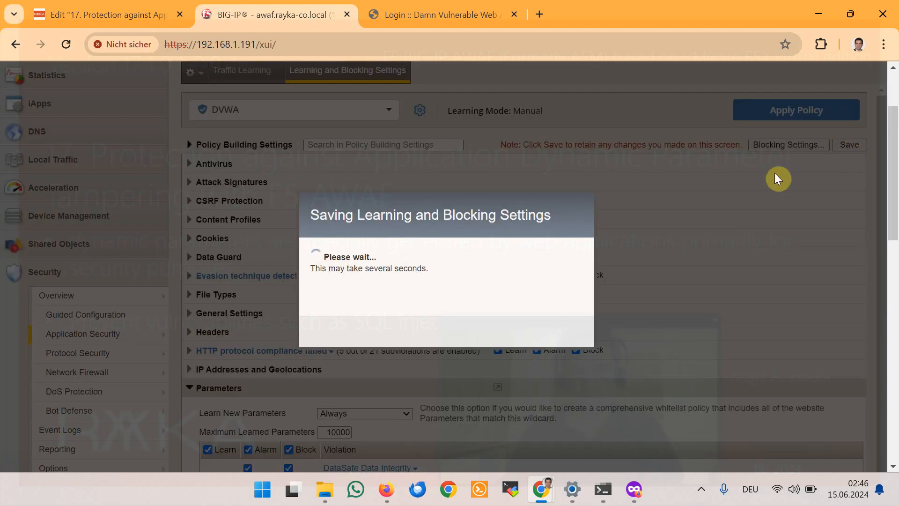
pyautogui.click(562, 332)
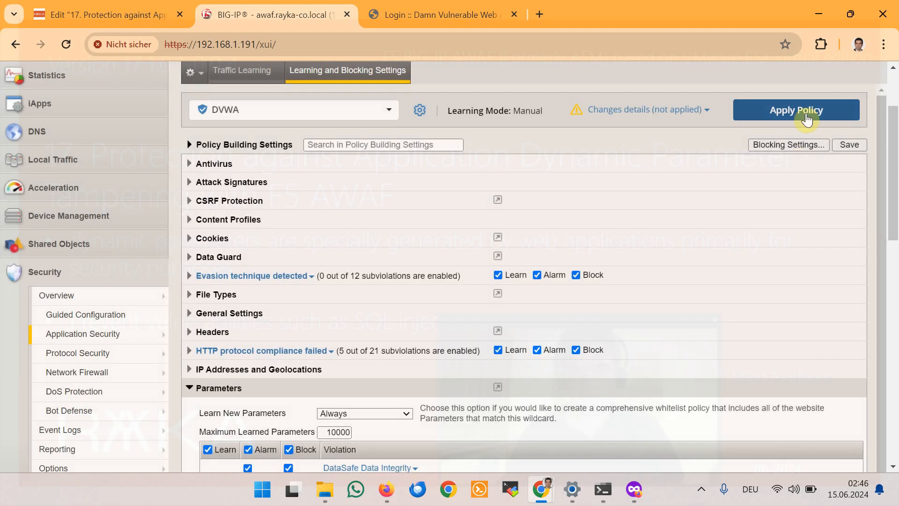
pyautogui.click(806, 112)
pyautogui.click(526, 348)
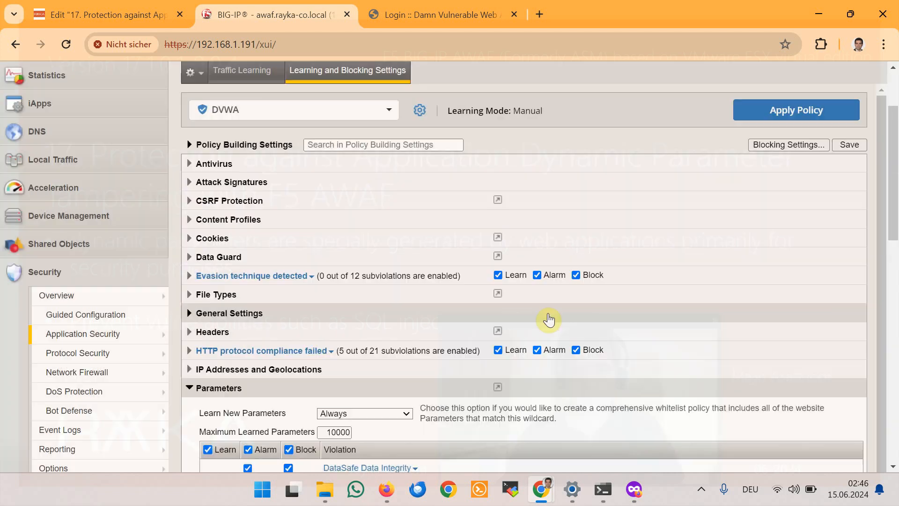
# Step: Log into DVWA as admin with the account password
pyautogui.click(456, 18)
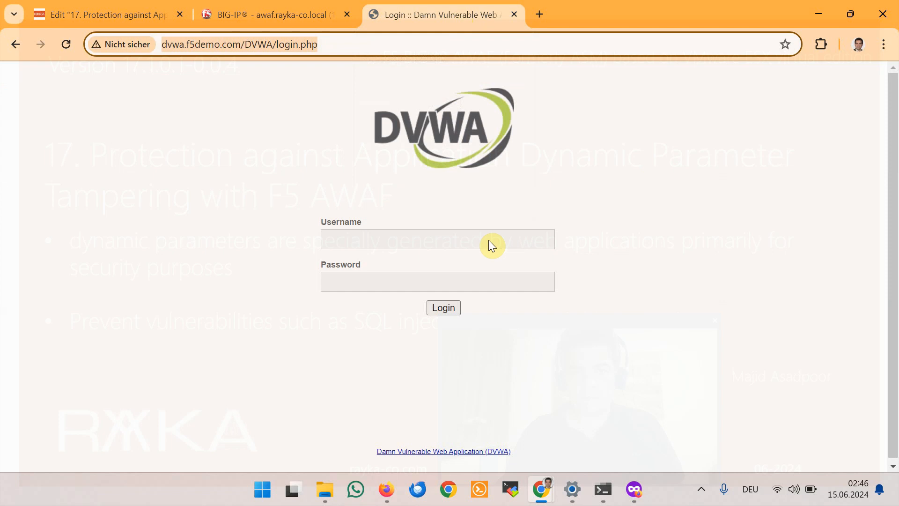
pyautogui.click(415, 230)
pyautogui.write('admin')
pyautogui.press('Tab')
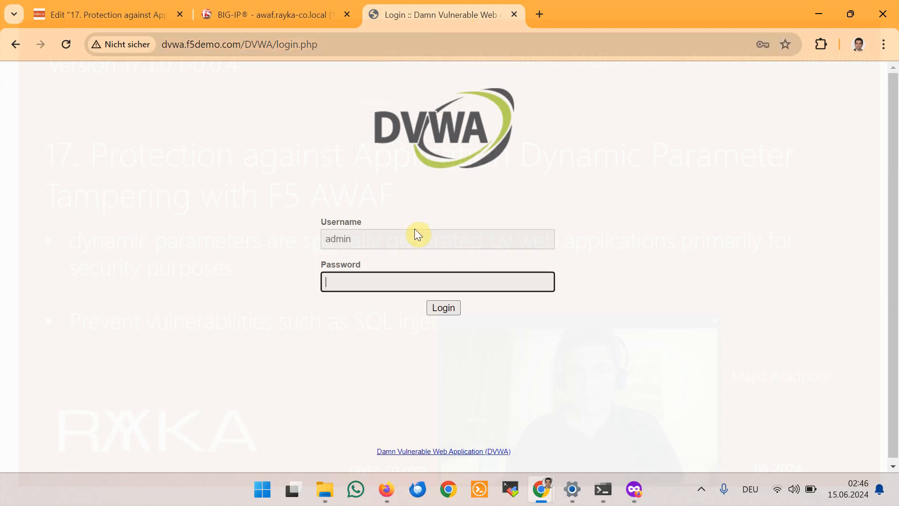
pyautogui.write('password')
pyautogui.click(436, 306)
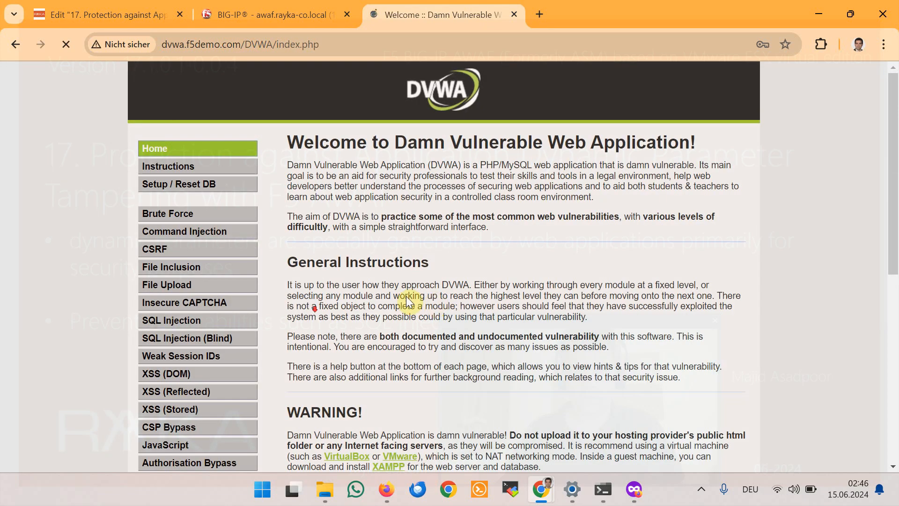
pyautogui.scroll(-3, 281, 323)
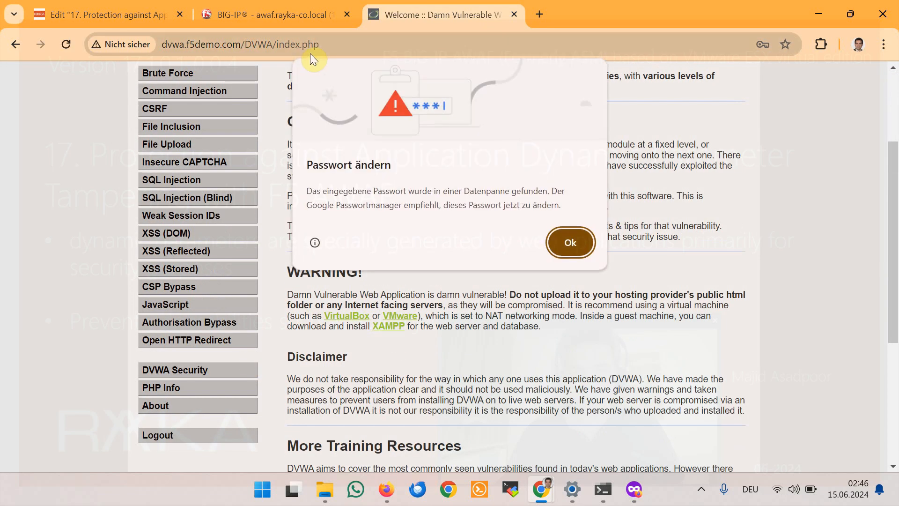
# Step: Open the DVWA policy's Traffic Learning and enter 'parame' as the Suggestion Section filter
pyautogui.click(292, 16)
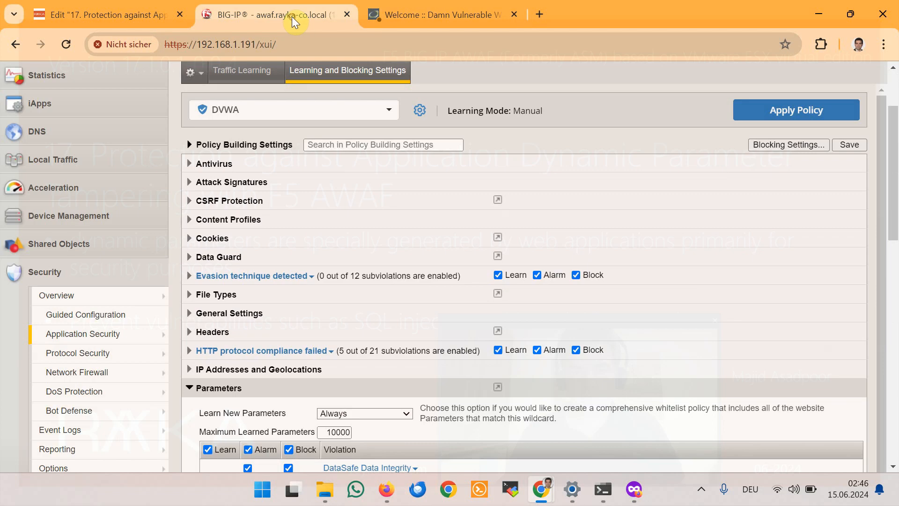
pyautogui.scroll(-6, 111, 323)
pyautogui.scroll(1, 111, 323)
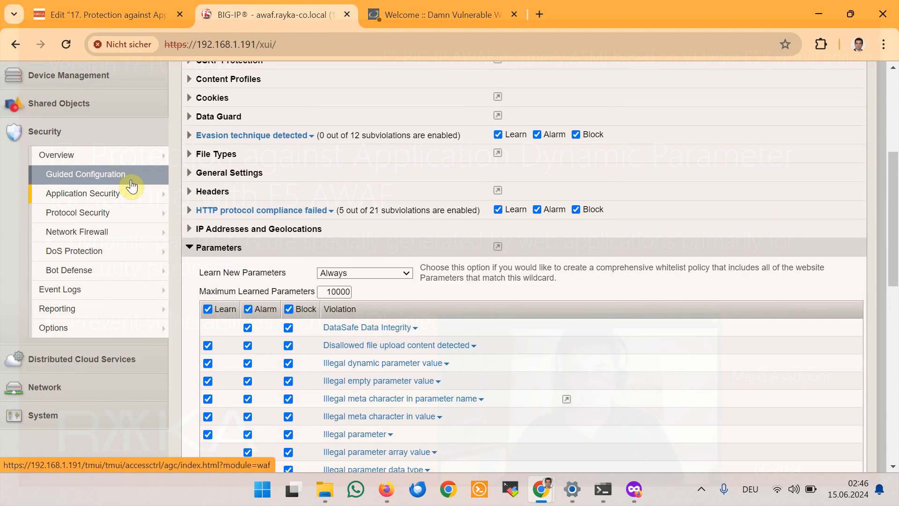
pyautogui.moveTo(129, 195)
pyautogui.moveTo(229, 214)
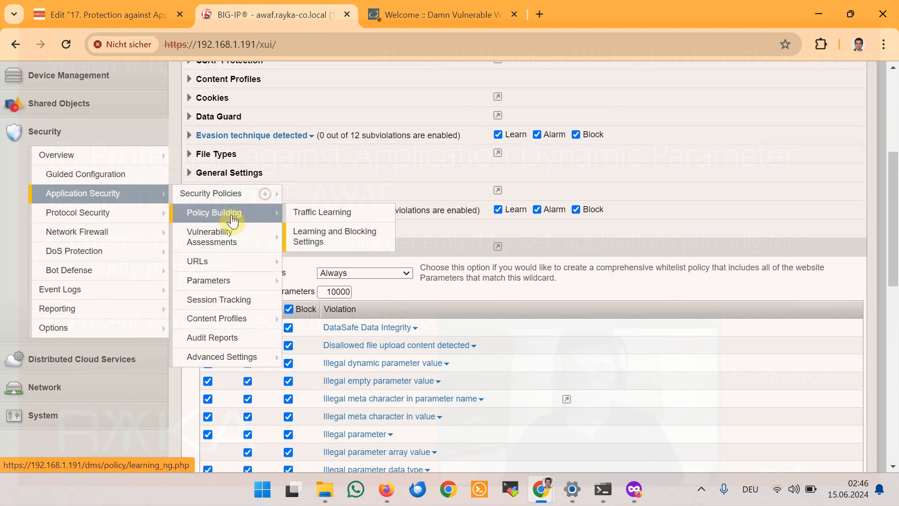
pyautogui.click(338, 216)
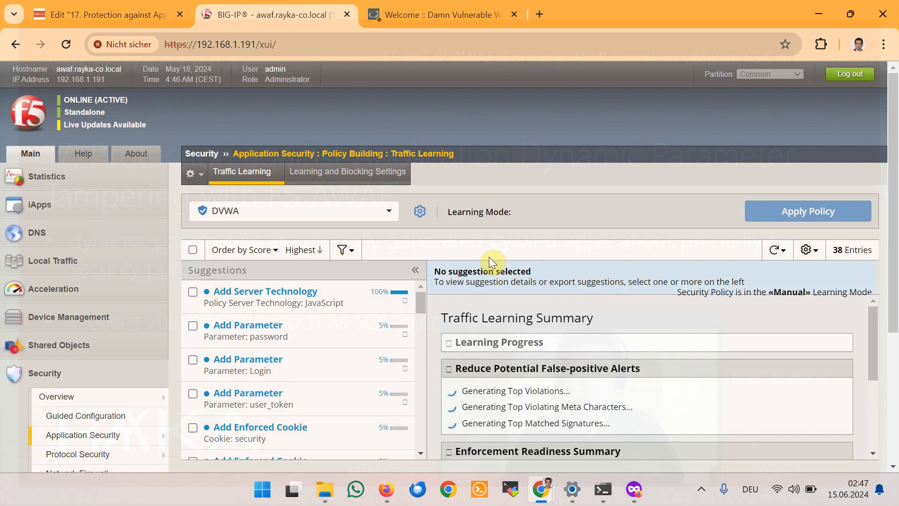
pyautogui.scroll(-3, 487, 256)
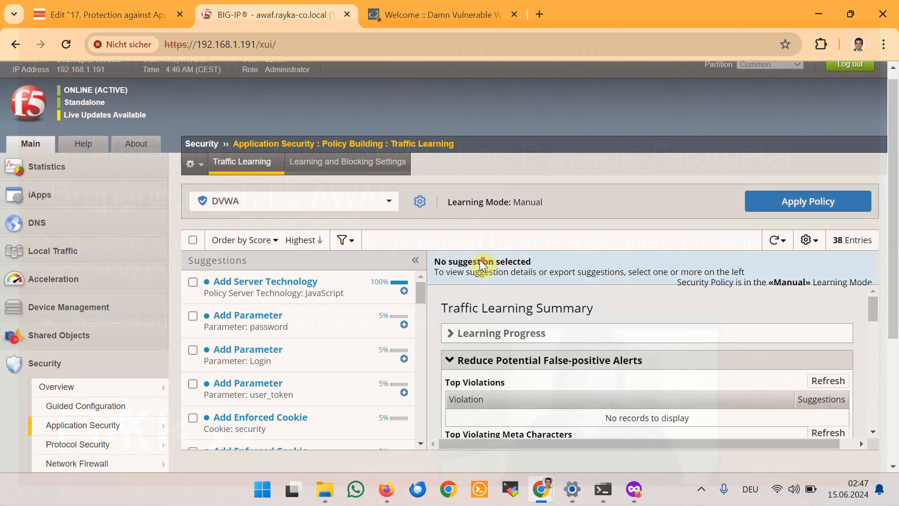
pyautogui.click(349, 110)
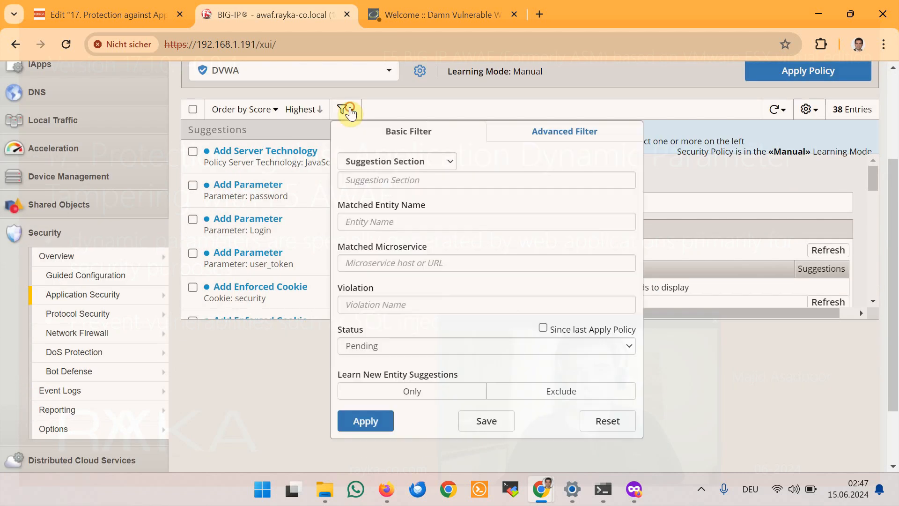
pyautogui.click(405, 181)
pyautogui.write('parame')
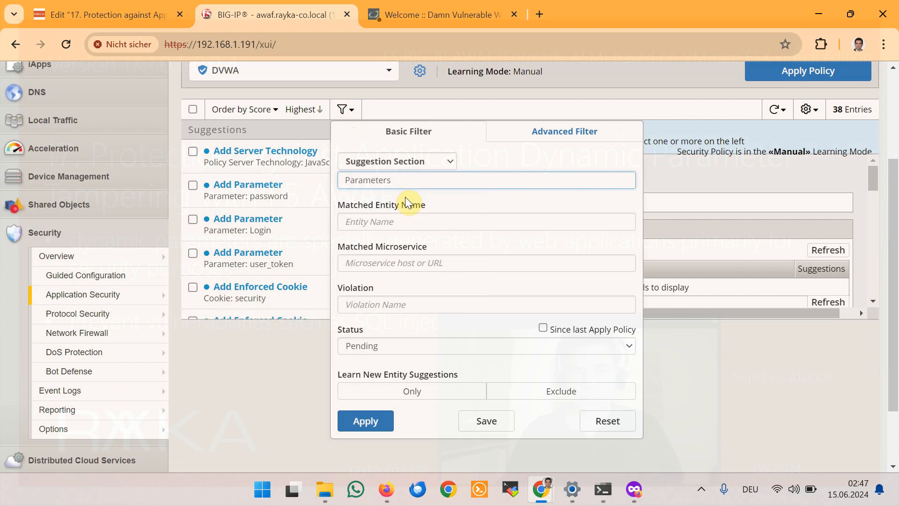
# Step: Filter to Parameters suggestions and accept the user_token suggestion
pyautogui.click(365, 421)
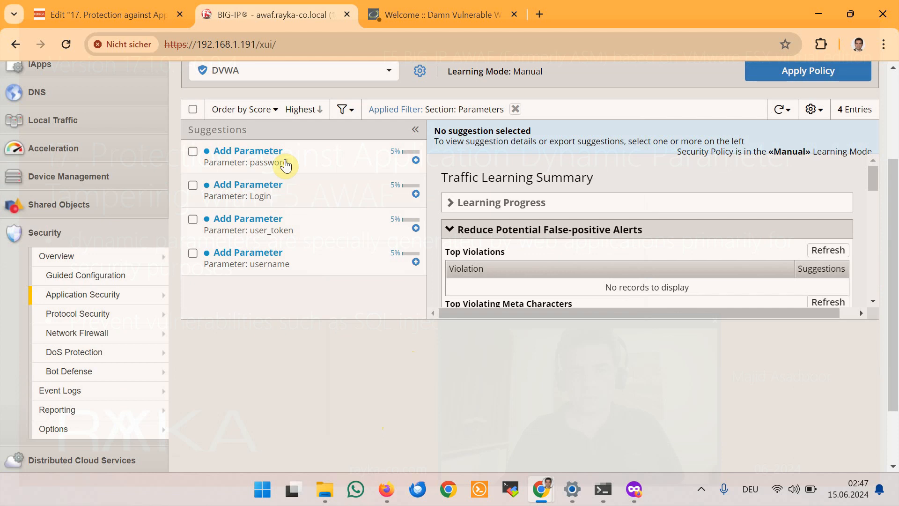
pyautogui.click(318, 234)
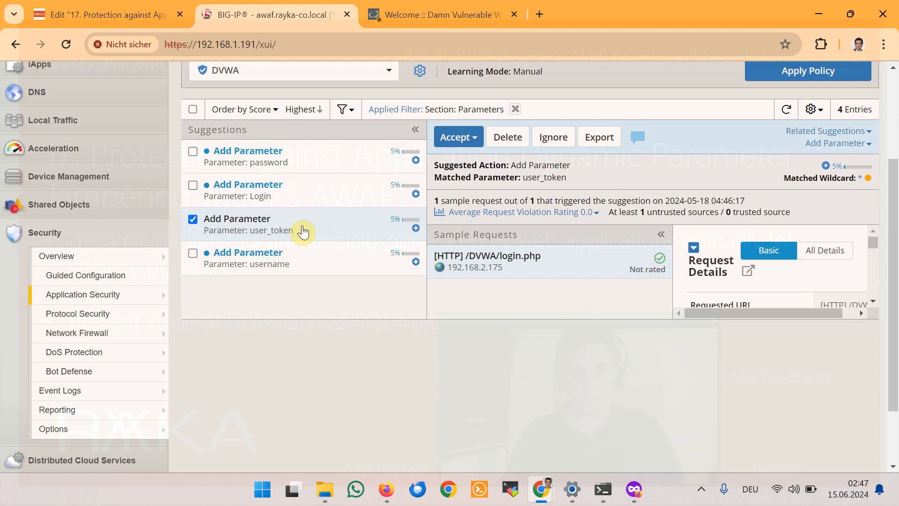
pyautogui.click(473, 139)
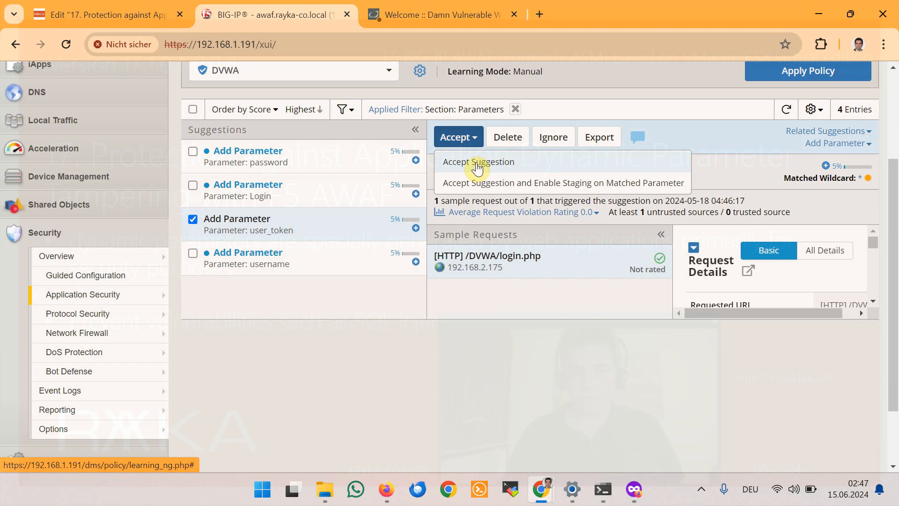
pyautogui.click(478, 164)
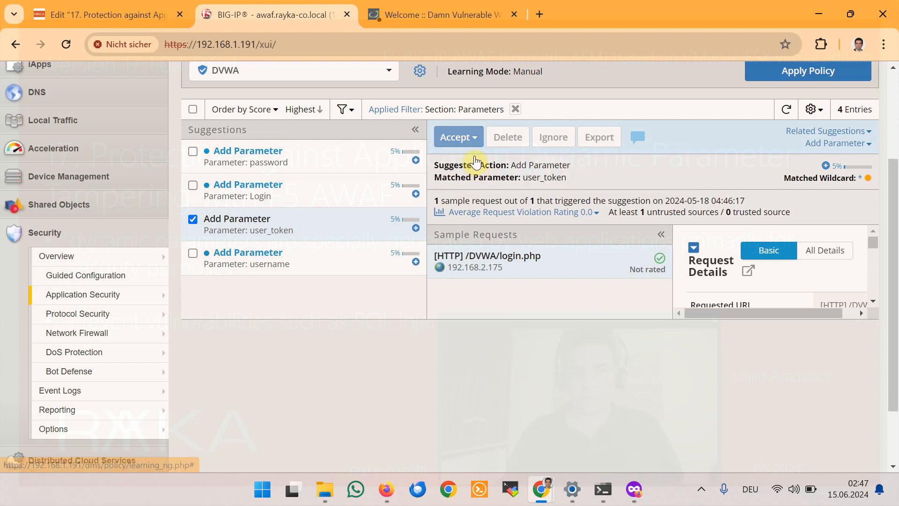
# Step: Apply the DVWA policy and confirm
pyautogui.scroll(3, 622, 240)
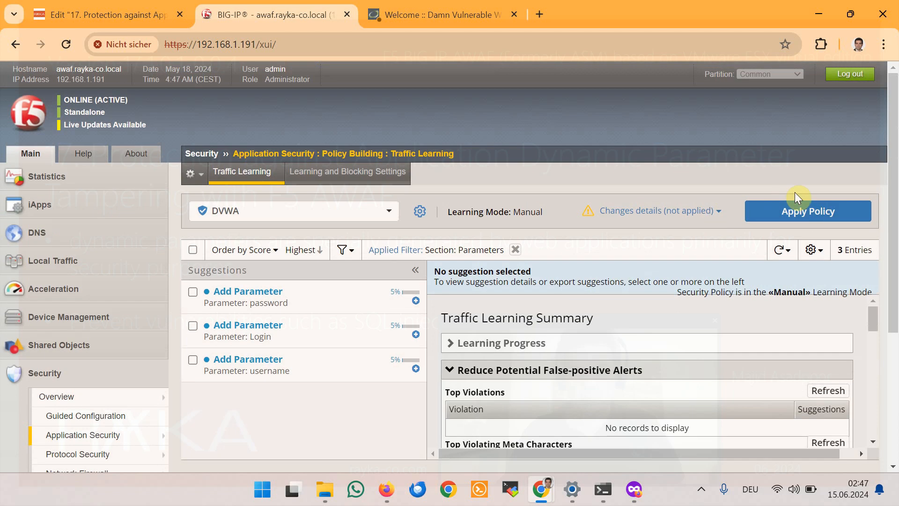
pyautogui.click(805, 214)
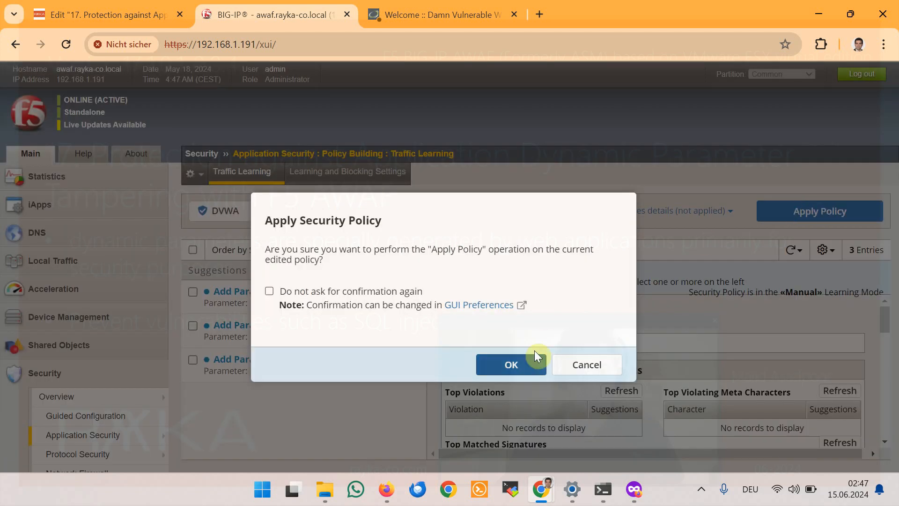
pyautogui.click(531, 362)
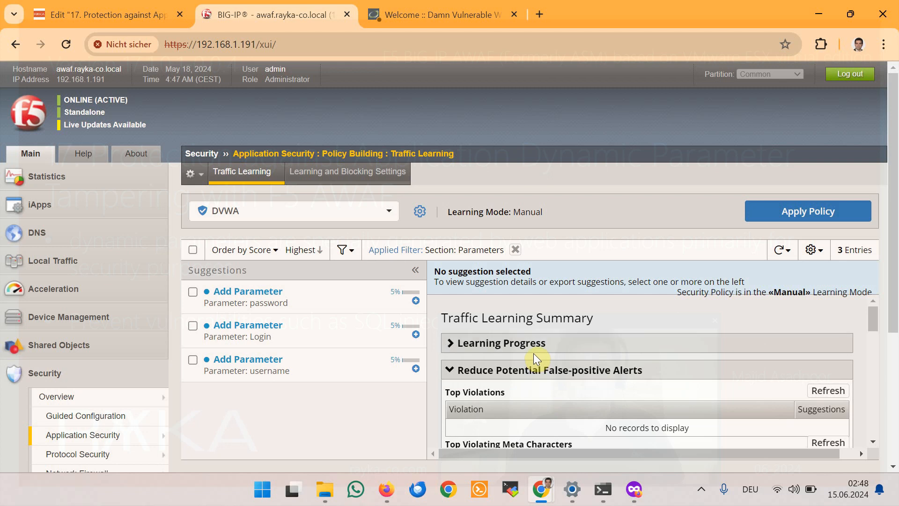
pyautogui.scroll(-1, 154, 407)
# Step: Change user_token's value type to Dynamic content value and agree to define extraction properties
pyautogui.moveTo(129, 374)
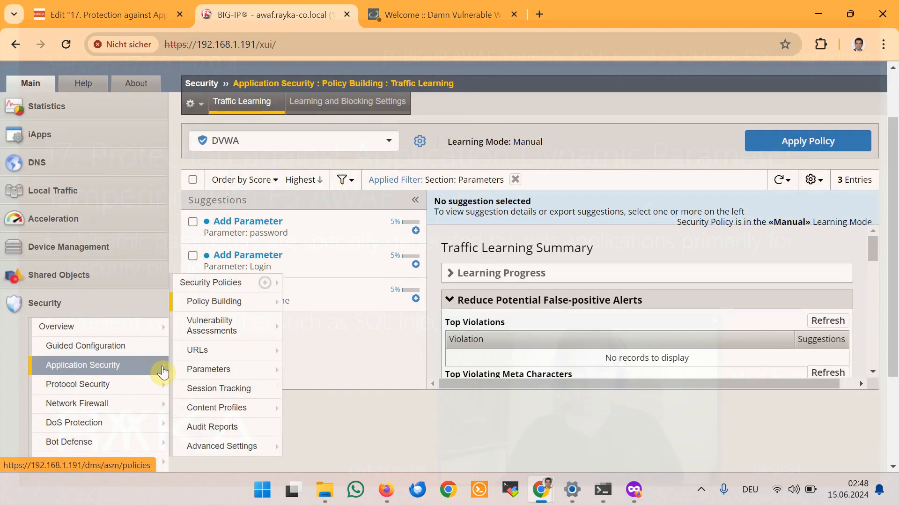
pyautogui.moveTo(220, 372)
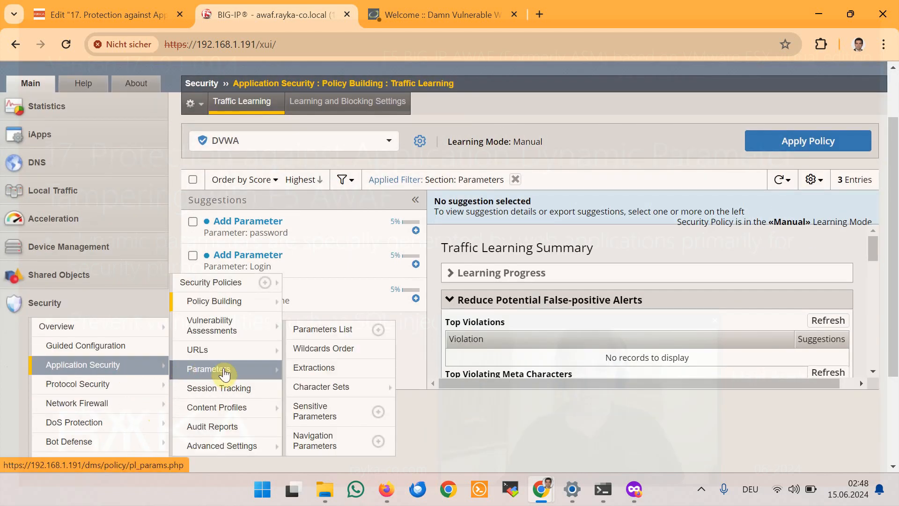
pyautogui.click(345, 334)
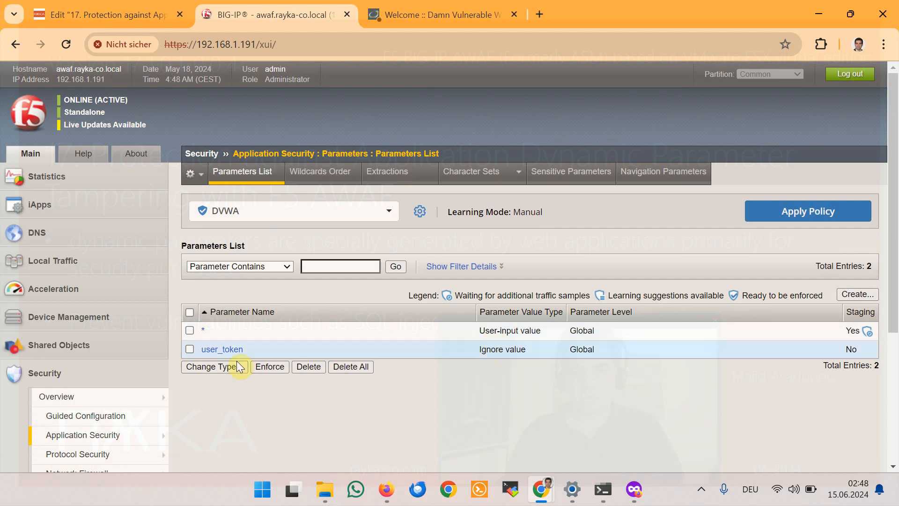
pyautogui.click(190, 350)
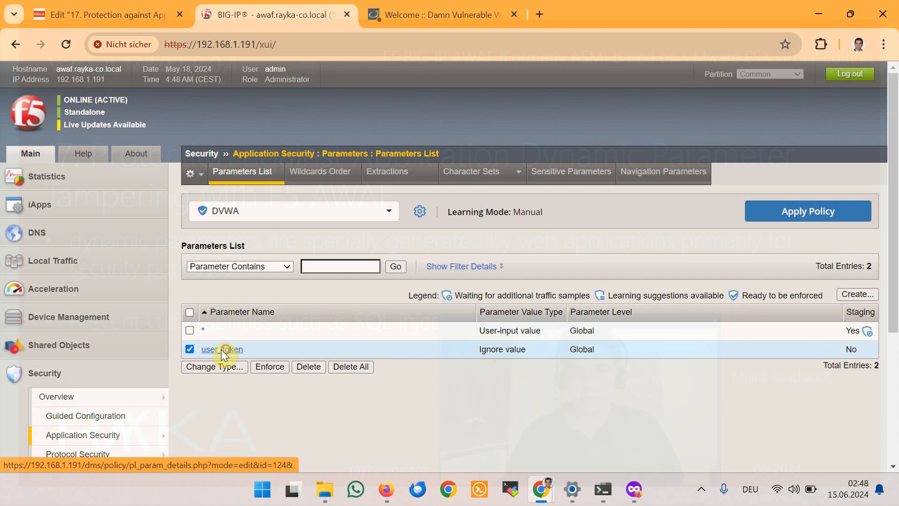
pyautogui.click(223, 350)
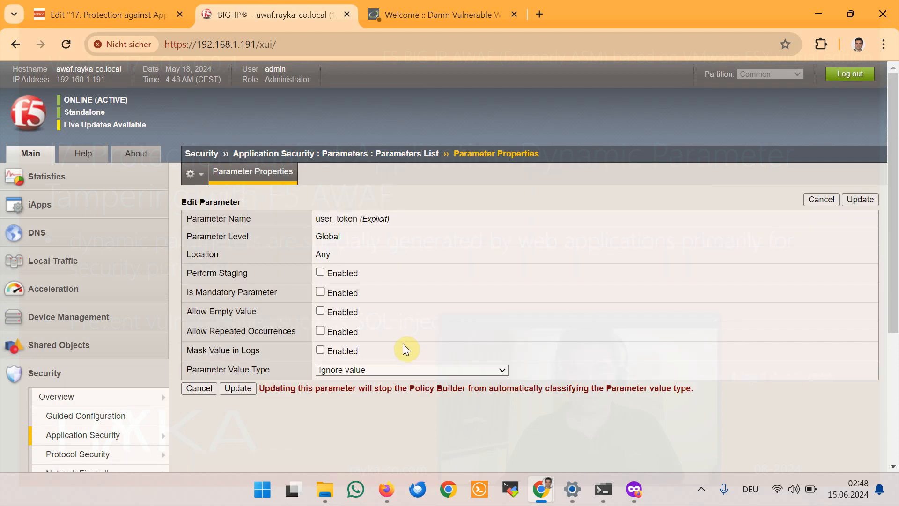
pyautogui.click(388, 365)
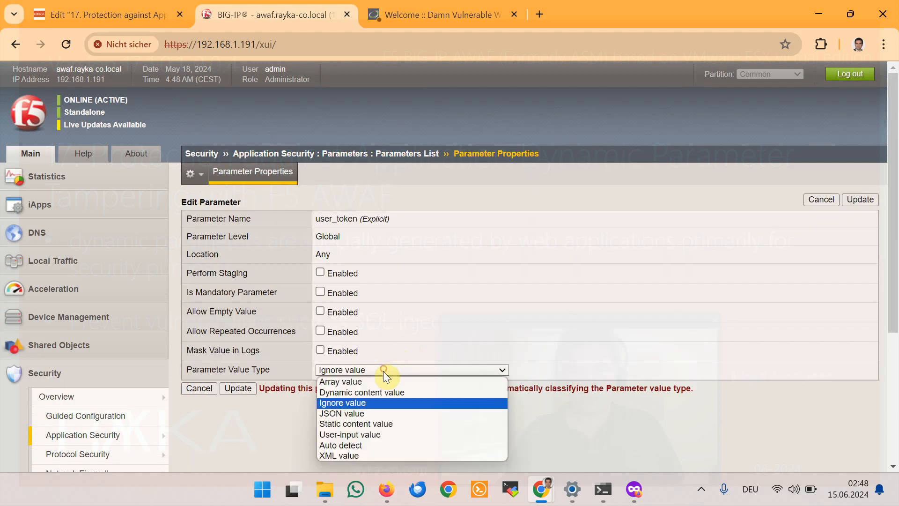
pyautogui.click(412, 392)
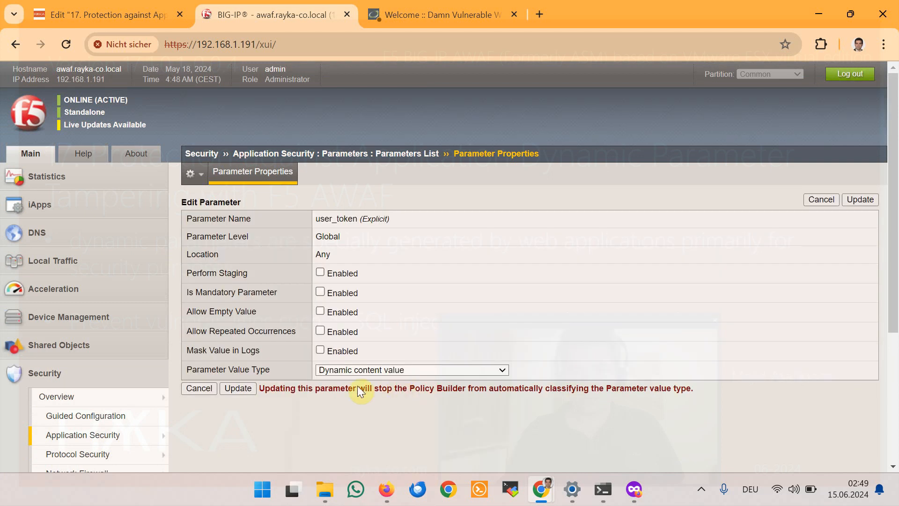
pyautogui.click(251, 389)
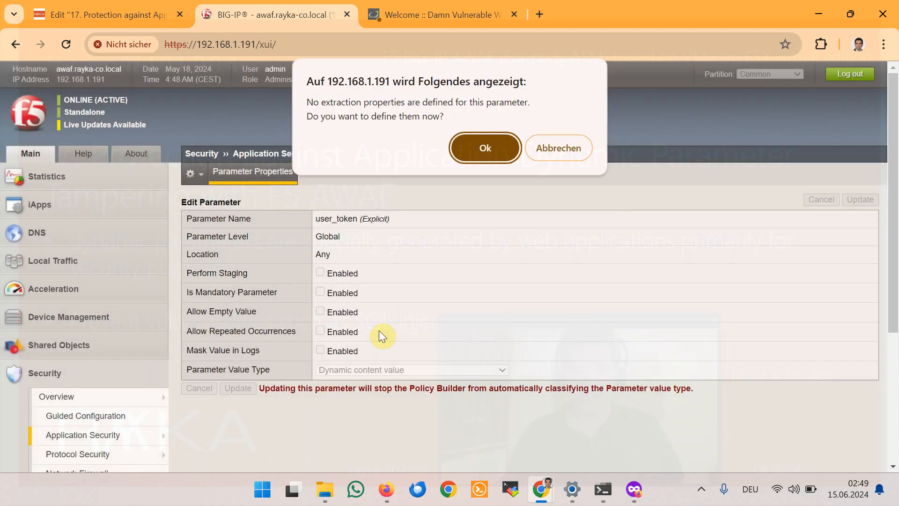
pyautogui.click(473, 148)
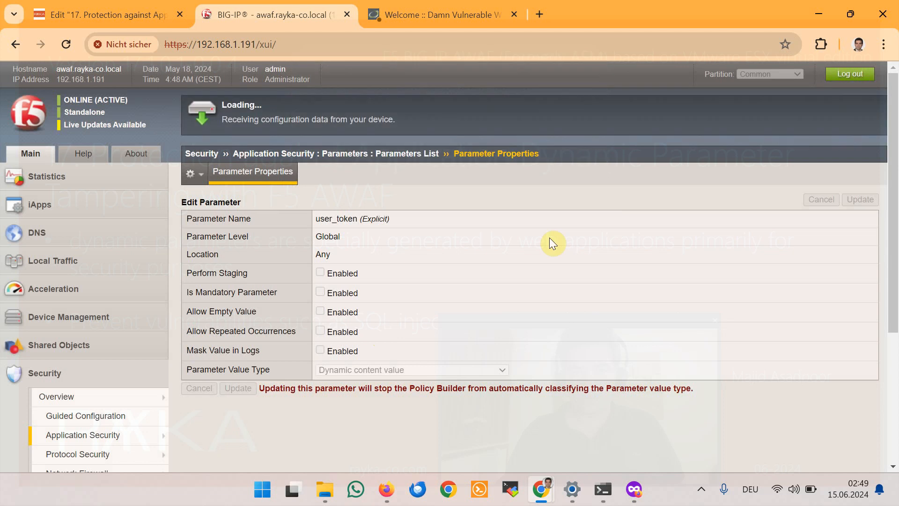
# Step: Set user_token extraction to specific URLs with HTTP path /DVWA/login.php
pyautogui.scroll(-3, 549, 237)
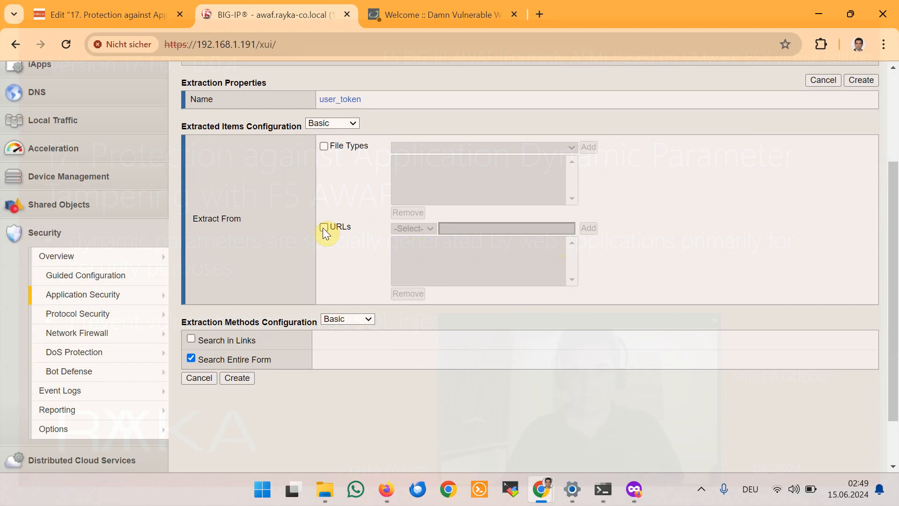
pyautogui.click(324, 228)
pyautogui.click(414, 229)
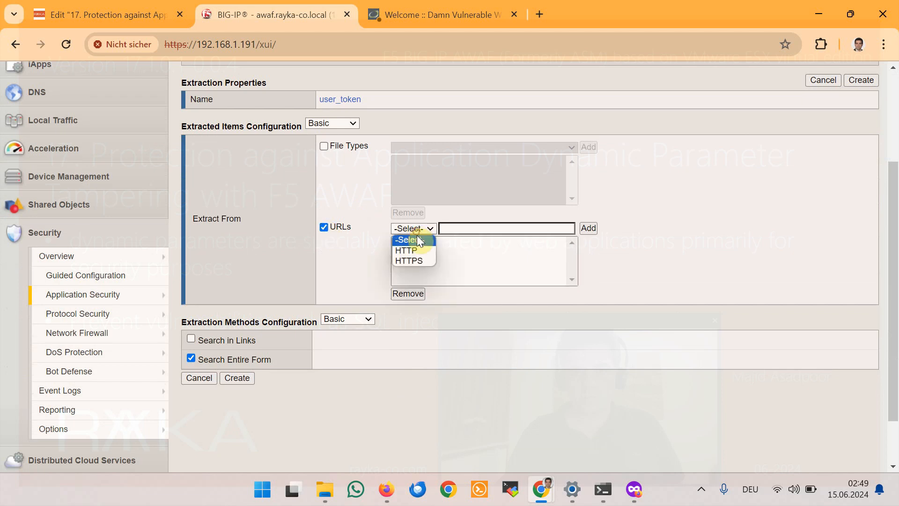
pyautogui.click(418, 250)
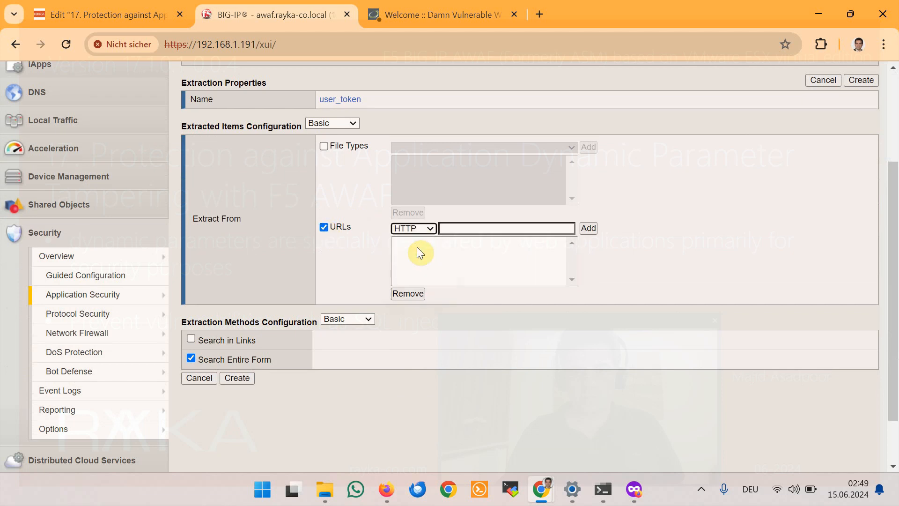
pyautogui.click(452, 227)
pyautogui.write('/DVWA/')
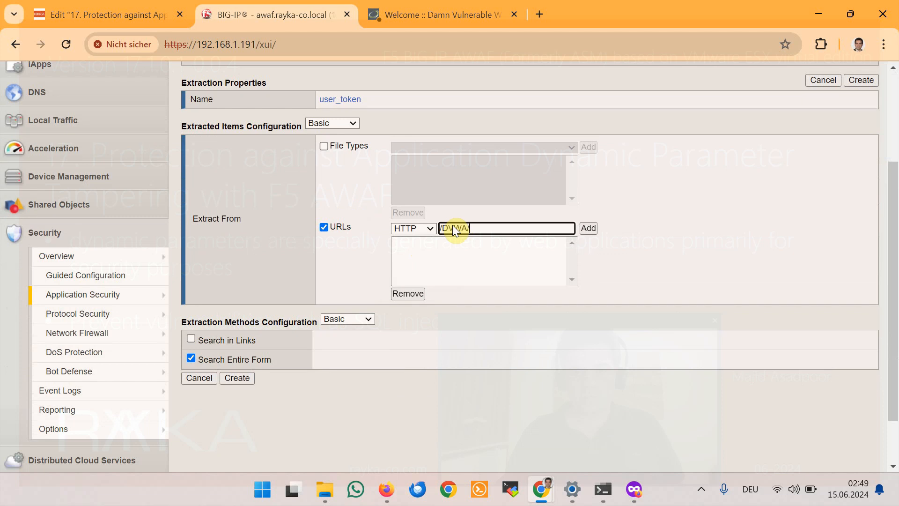
pyautogui.write('login.php')
# Step: Log out of DVWA in a new tab to check the login page address
pyautogui.click(450, 14)
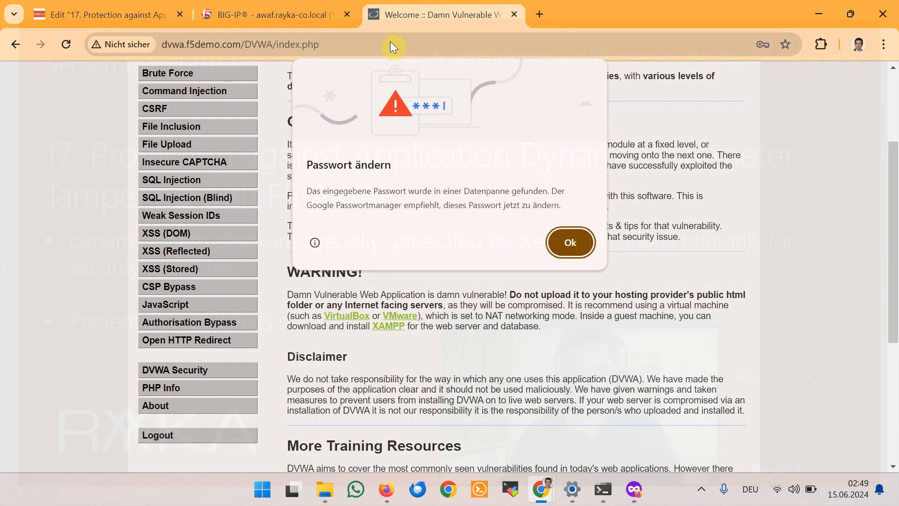
pyautogui.click(540, 13)
pyautogui.write('dv')
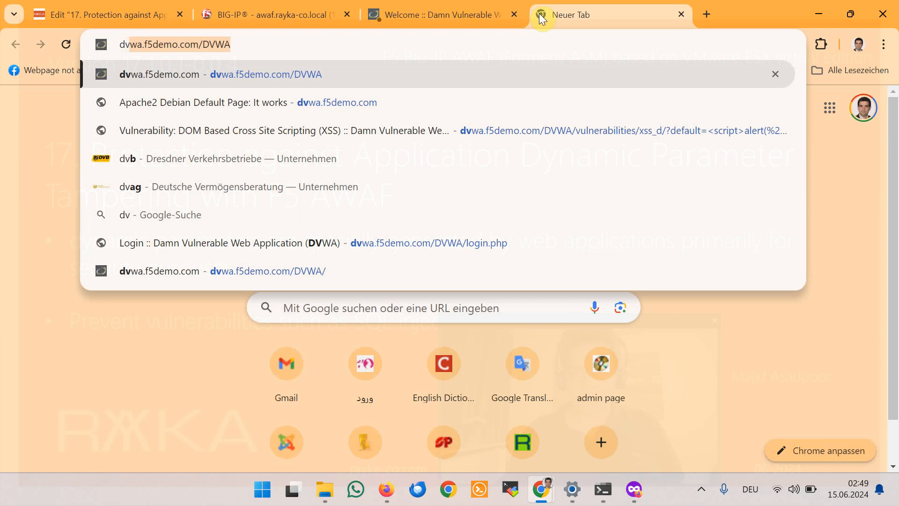
pyautogui.press('Return')
pyautogui.scroll(-5, 258, 341)
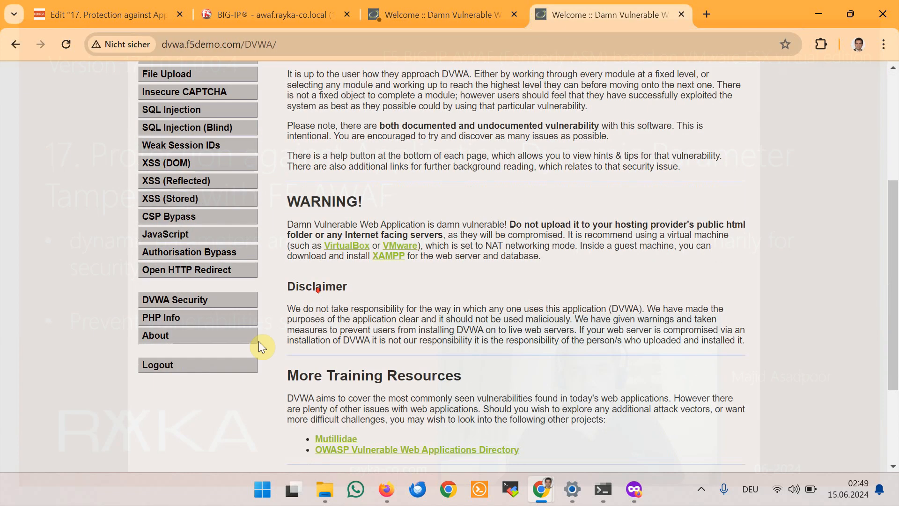
pyautogui.click(158, 364)
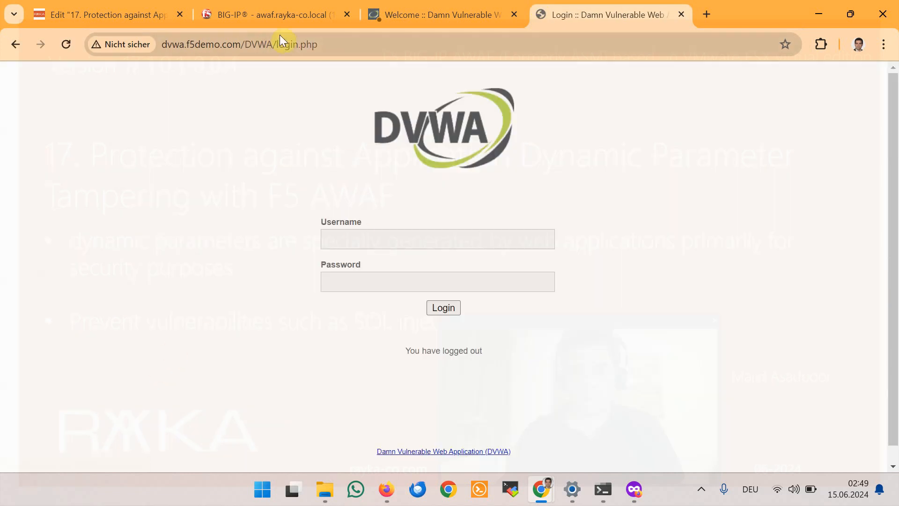
pyautogui.click(236, 41)
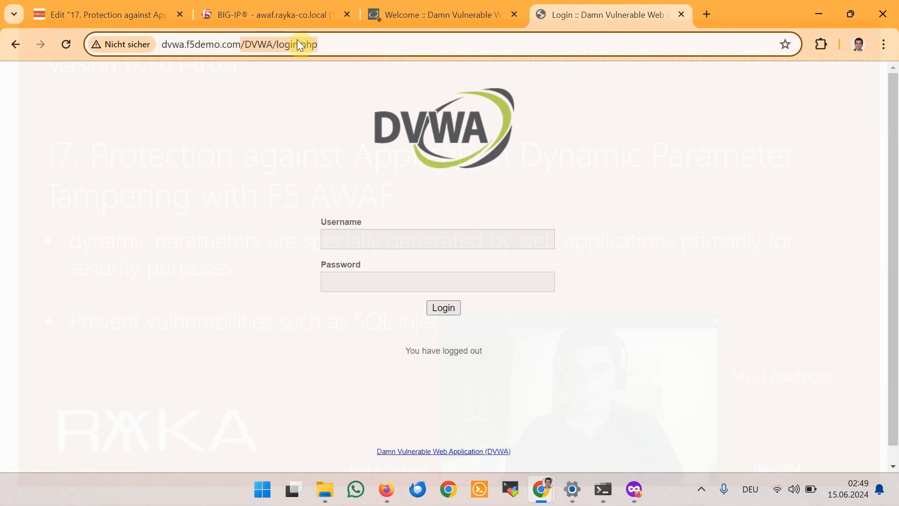
pyautogui.click(429, 19)
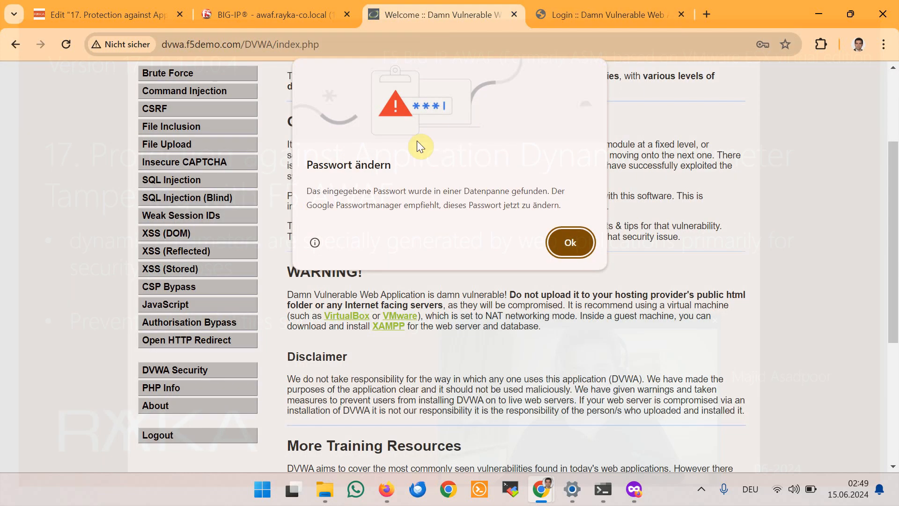
# Step: Add /DVWA/login.php to the extraction URLs and create the user_token extraction
pyautogui.click(333, 15)
pyautogui.tripleClick(469, 228)
pyautogui.click(504, 229)
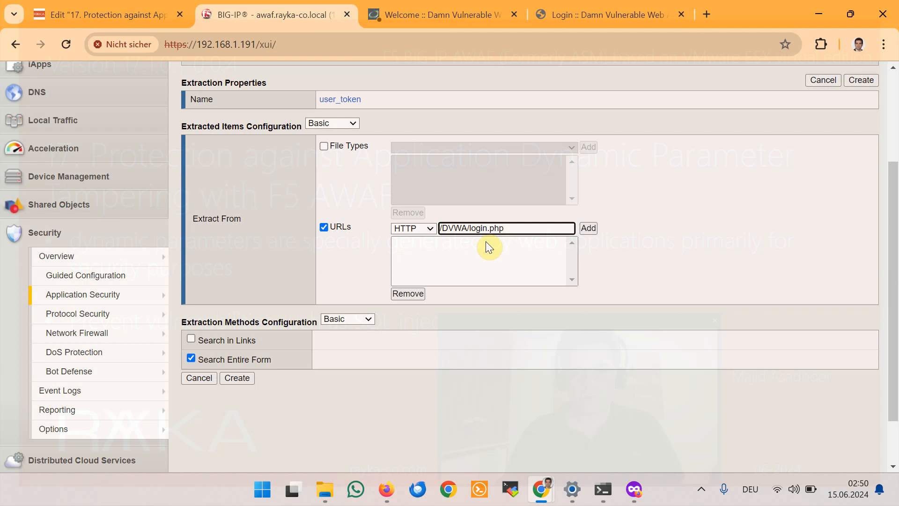
pyautogui.click(588, 228)
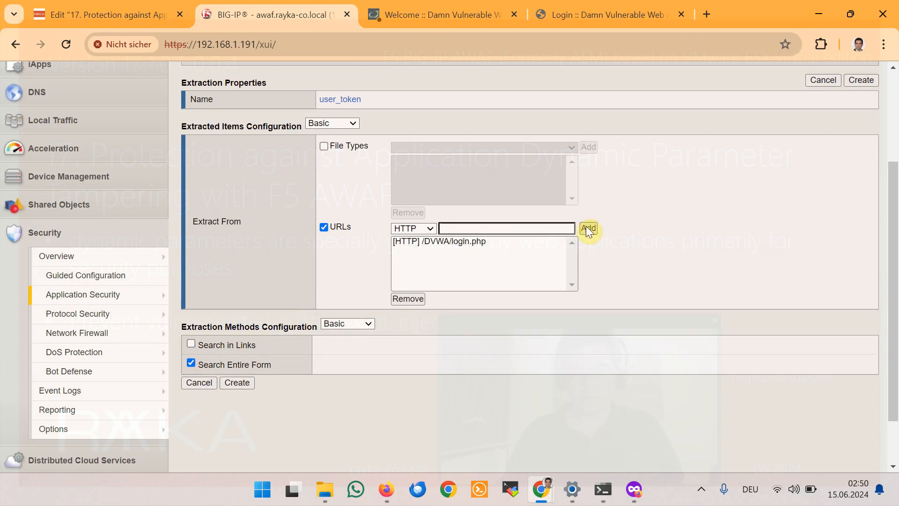
pyautogui.click(239, 381)
pyautogui.scroll(-5, 527, 335)
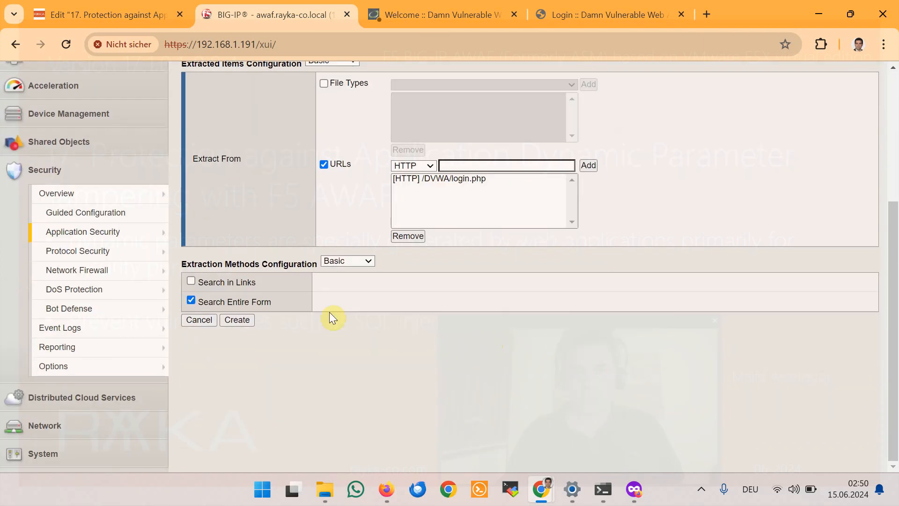
# Step: Apply the DVWA policy with user_token as dynamic content, then view the DVWA login page
pyautogui.moveTo(147, 366)
pyautogui.moveTo(234, 302)
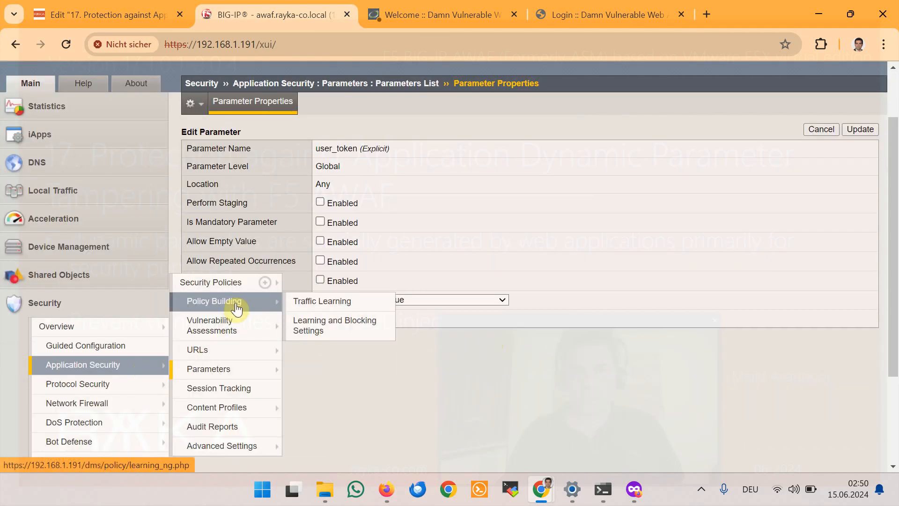
pyautogui.click(337, 305)
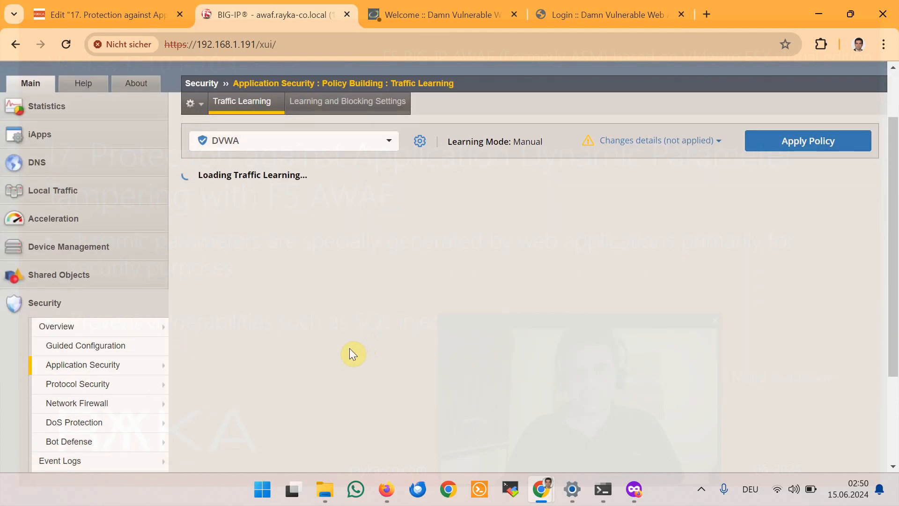
pyautogui.moveTo(153, 365)
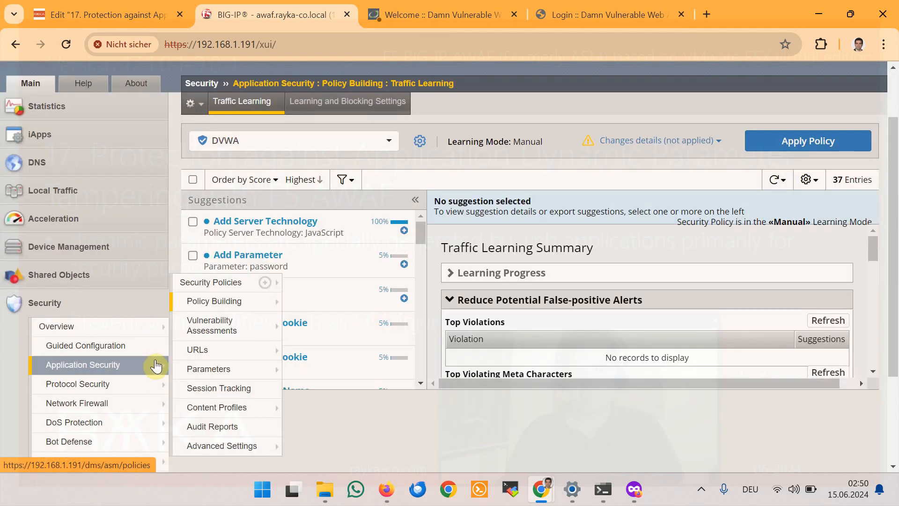
pyautogui.moveTo(247, 370)
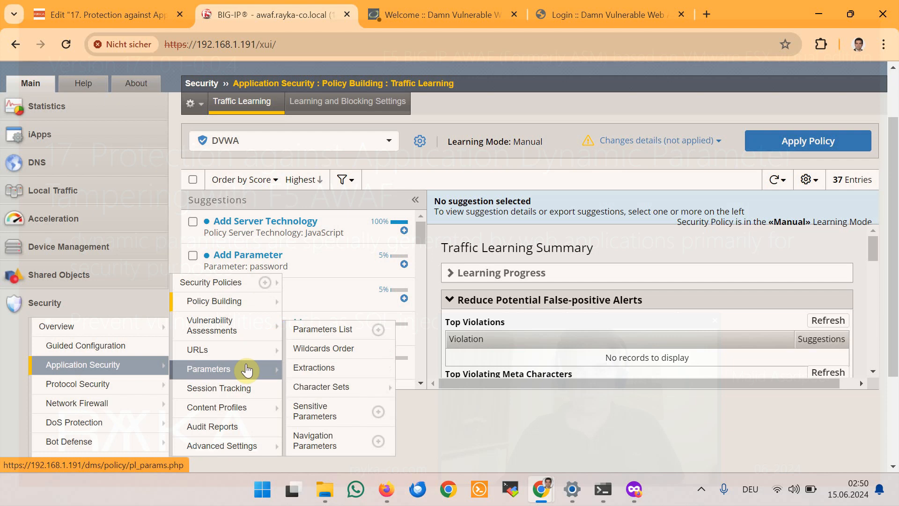
pyautogui.click(323, 329)
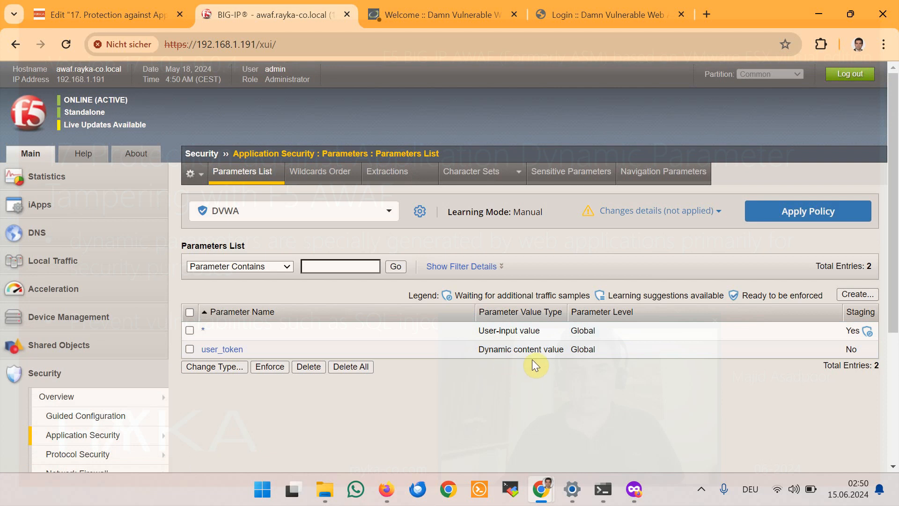
pyautogui.click(813, 209)
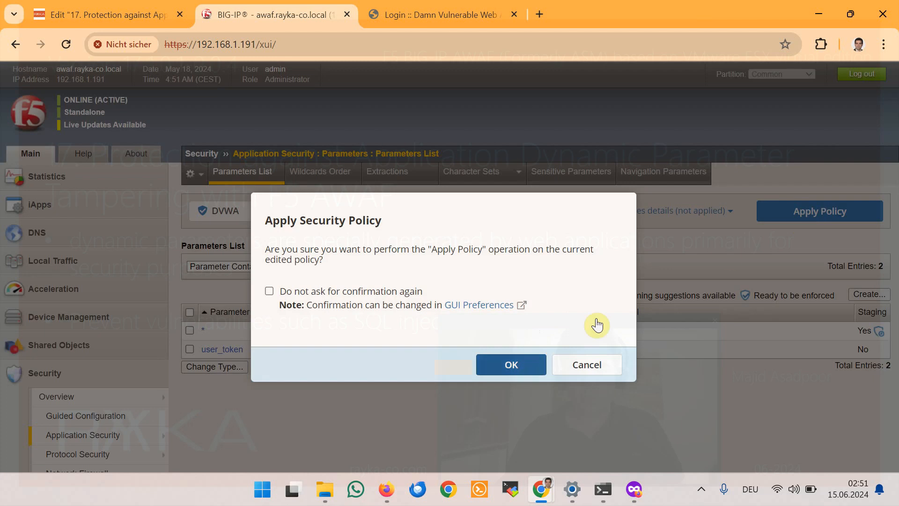
pyautogui.click(512, 370)
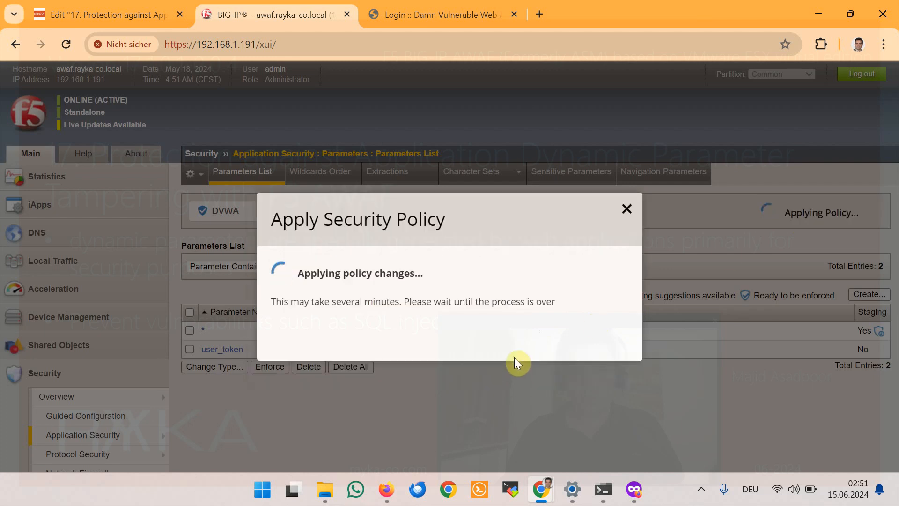
pyautogui.click(441, 21)
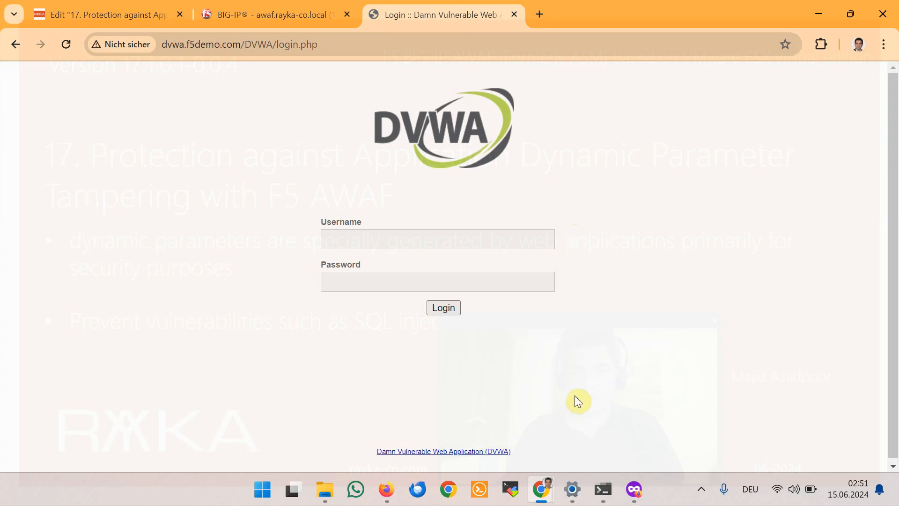
pyautogui.moveTo(575, 492)
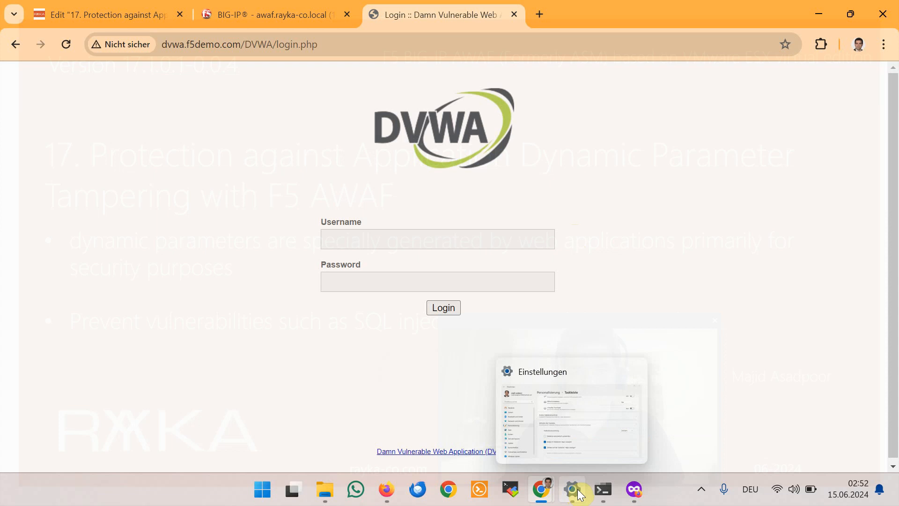
pyautogui.click(579, 492)
pyautogui.scroll(5, 630, 271)
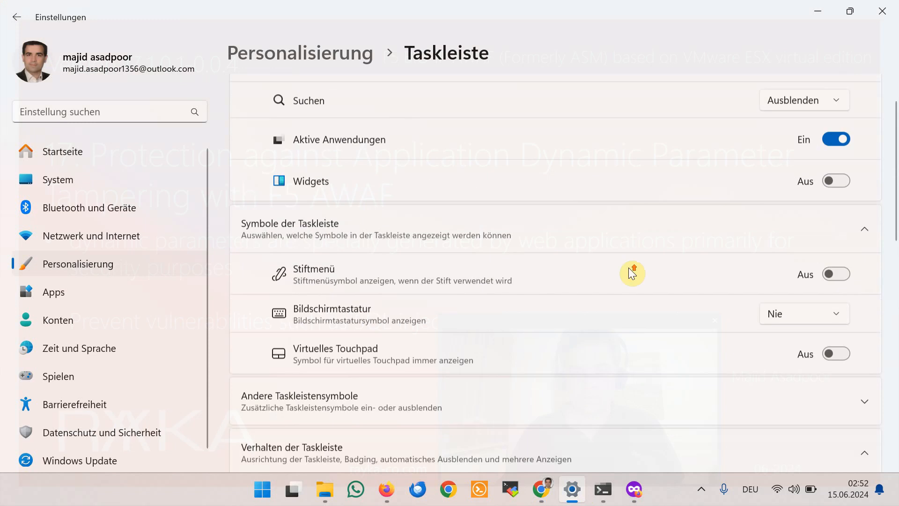
pyautogui.click(261, 484)
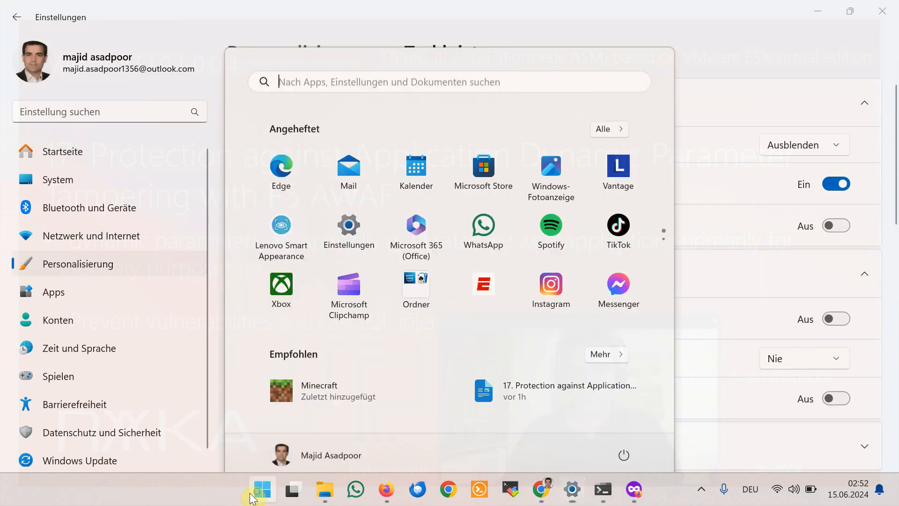
pyautogui.write('pro')
pyautogui.press('Return')
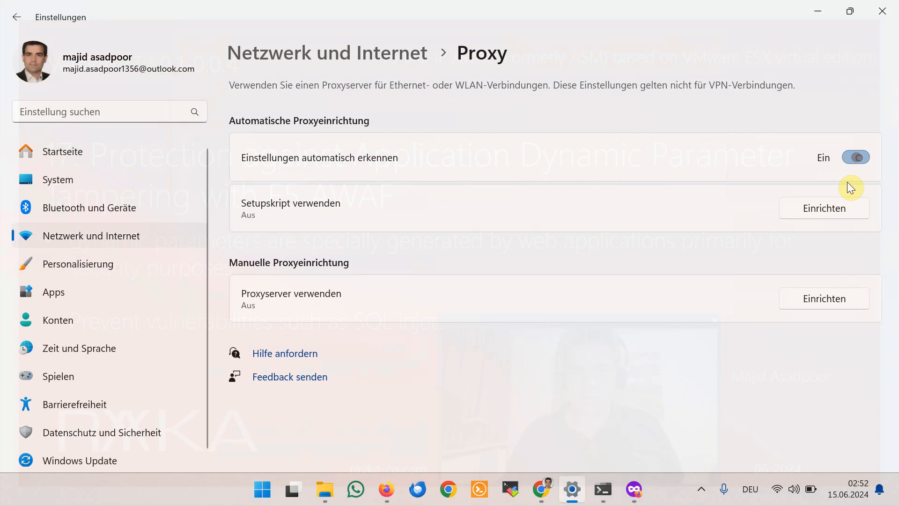
pyautogui.click(802, 213)
pyautogui.click(374, 203)
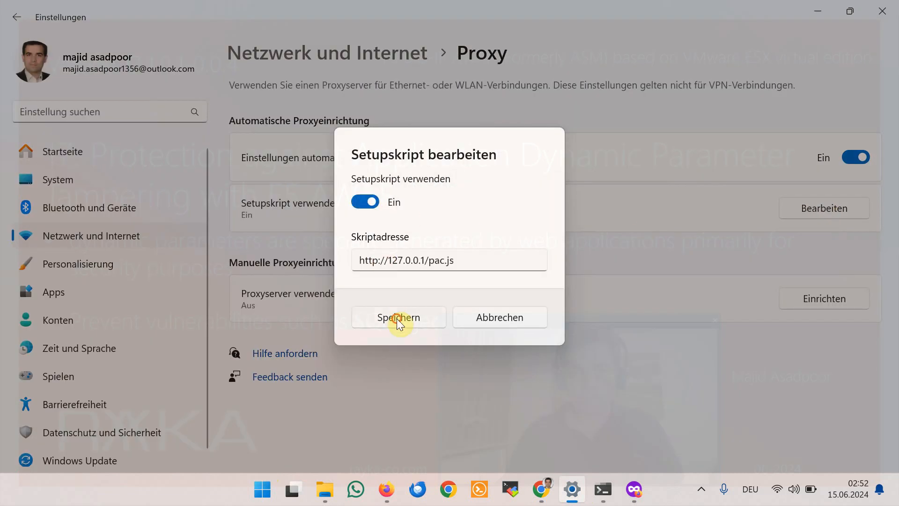
pyautogui.click(398, 318)
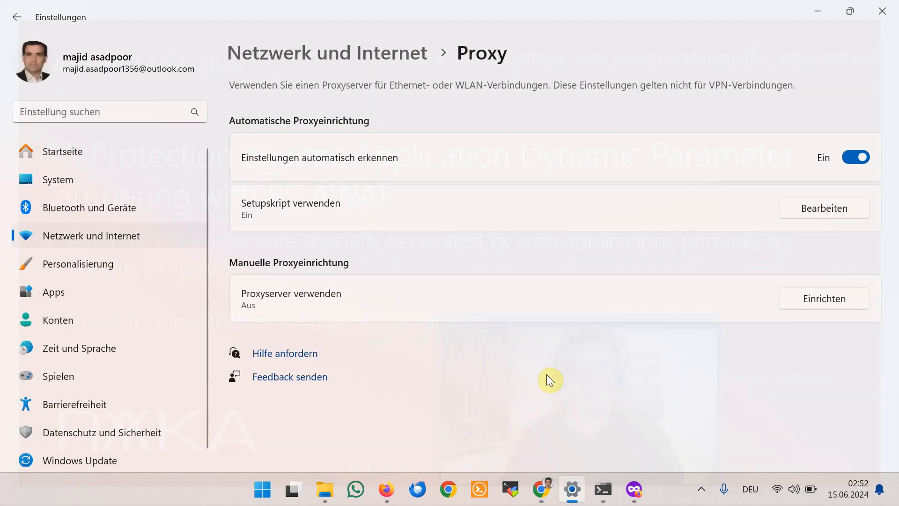
pyautogui.click(603, 489)
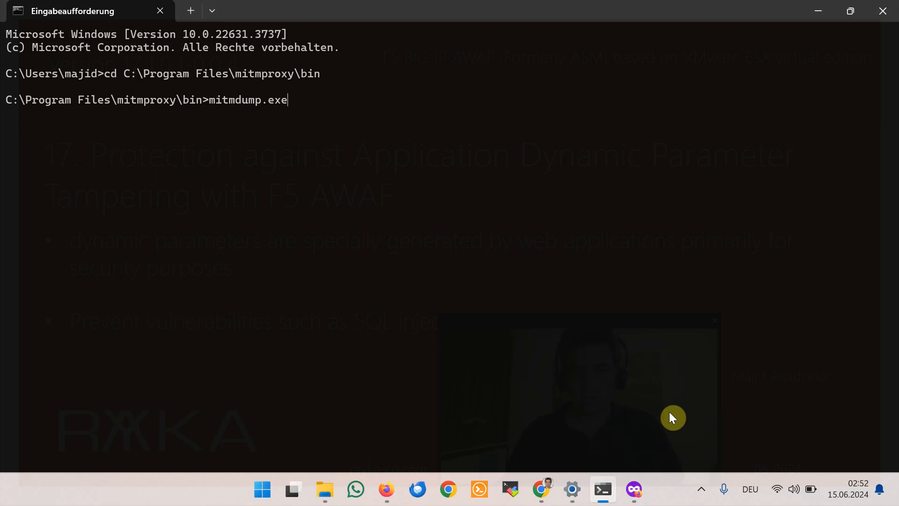
# Step: Launch mitmproxy.exe from the Command Prompt
pyautogui.press('Up')
pyautogui.press('Escape')
pyautogui.write('mitm')
pyautogui.press('Tab')
pyautogui.press('Tab')
pyautogui.press('Return')
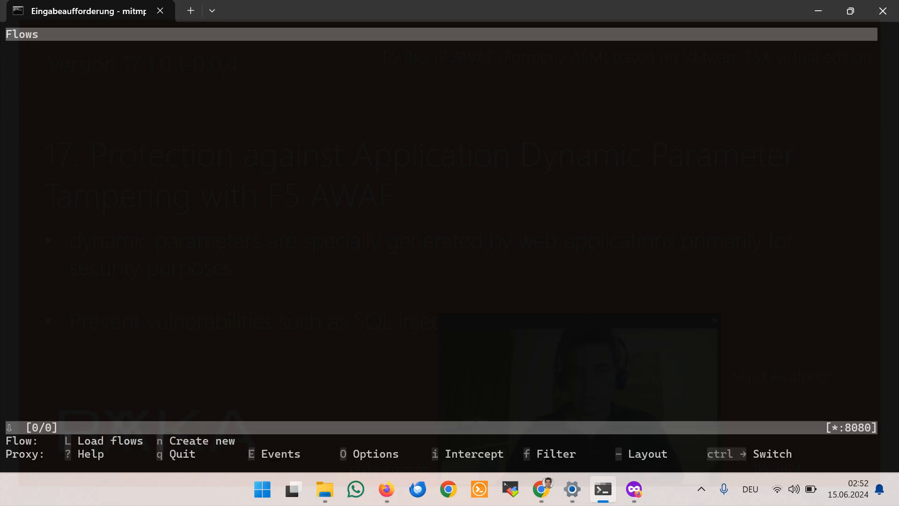
# Step: Set the mitmproxy intercept filter to ~u f5demo.com and return to the DVWA login page
pyautogui.press('i')
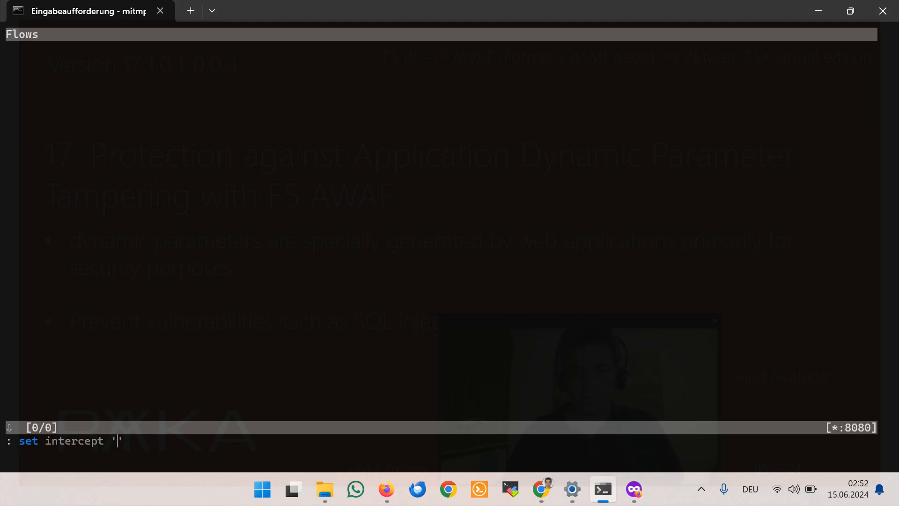
pyautogui.write('~u f5demo.com')
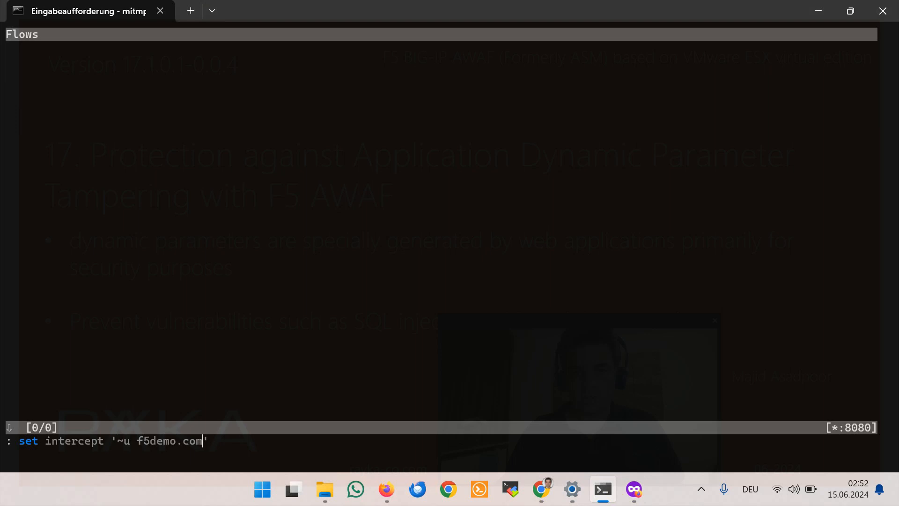
pyautogui.press('Return')
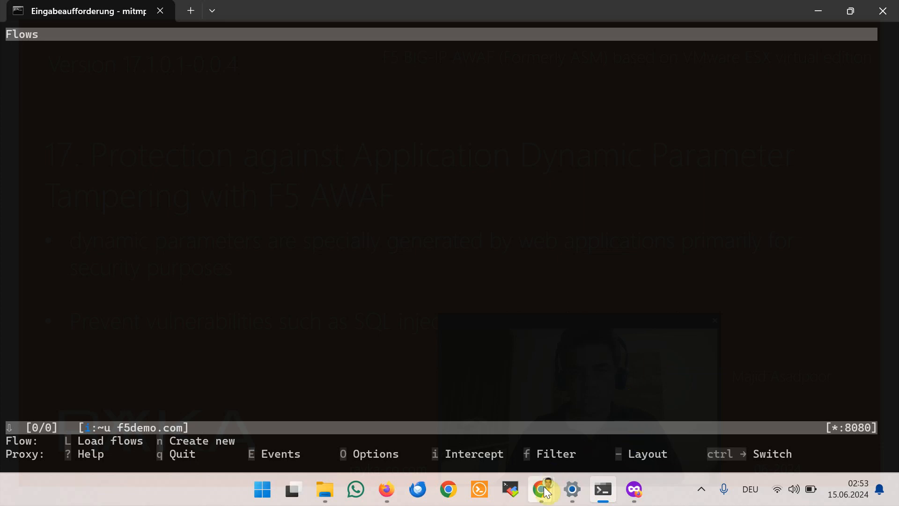
pyautogui.moveTo(546, 491)
pyautogui.click(497, 437)
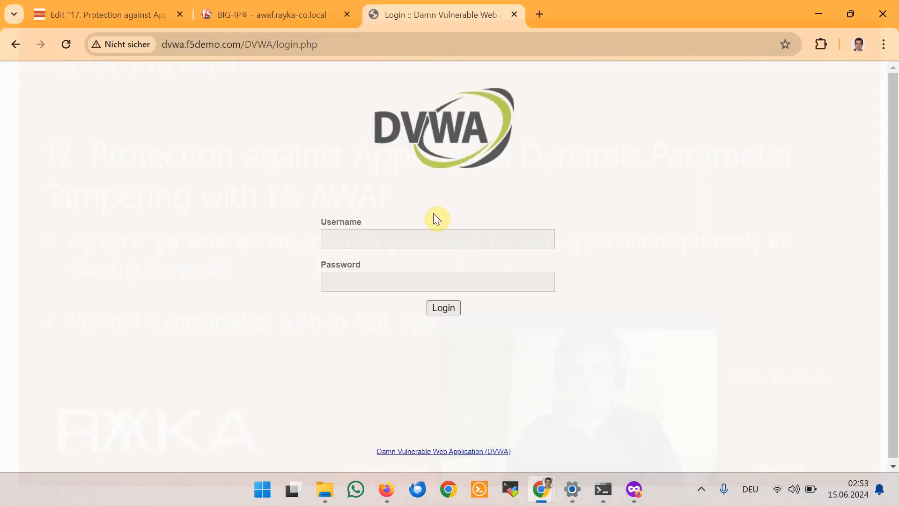
# Step: Submit the DVWA login with the account username and password, then check mitmproxy for the held request
pyautogui.click(399, 234)
pyautogui.write('admin')
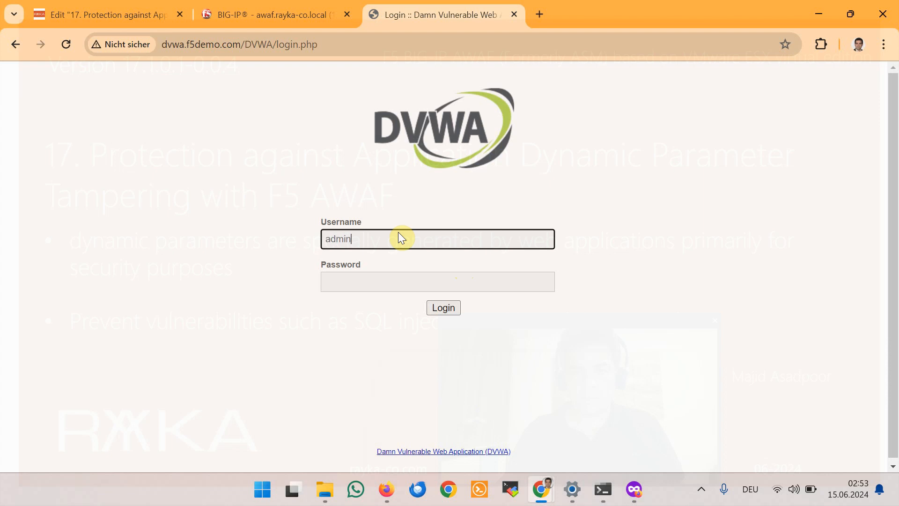
pyautogui.press('Tab')
pyautogui.write('password')
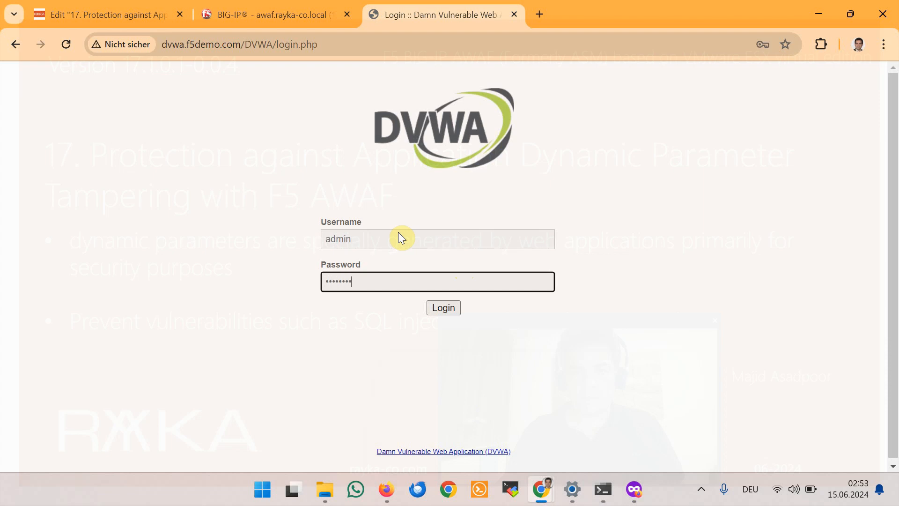
pyautogui.click(445, 313)
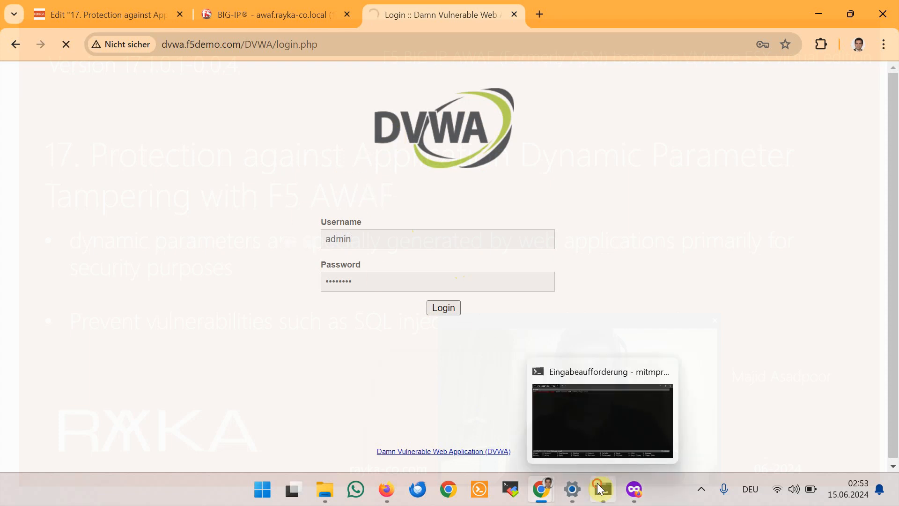
pyautogui.click(600, 488)
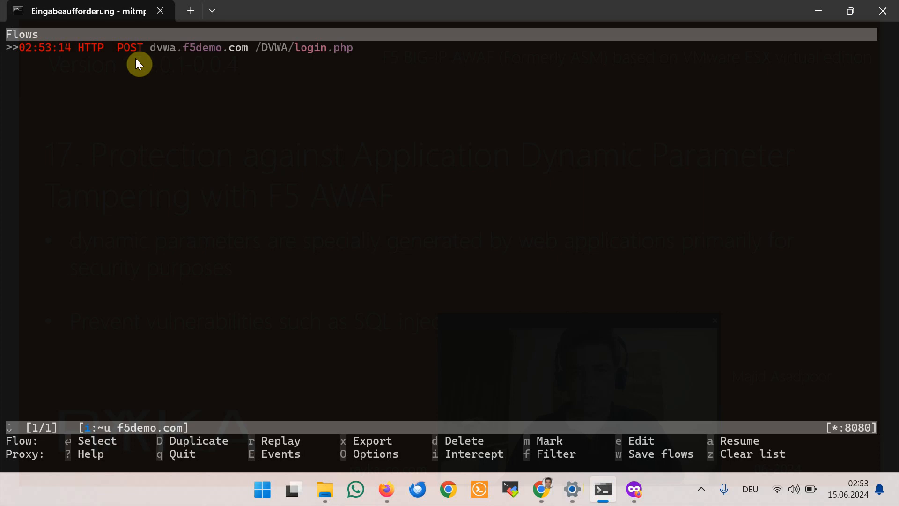
# Step: Open the intercepted POST /DVWA/login.php flow to view its form fields and user_token
pyautogui.press('Return')
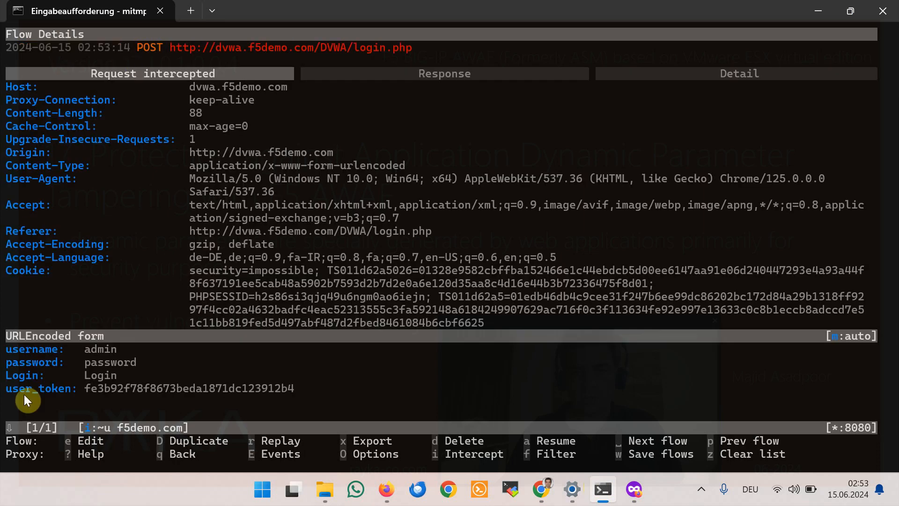
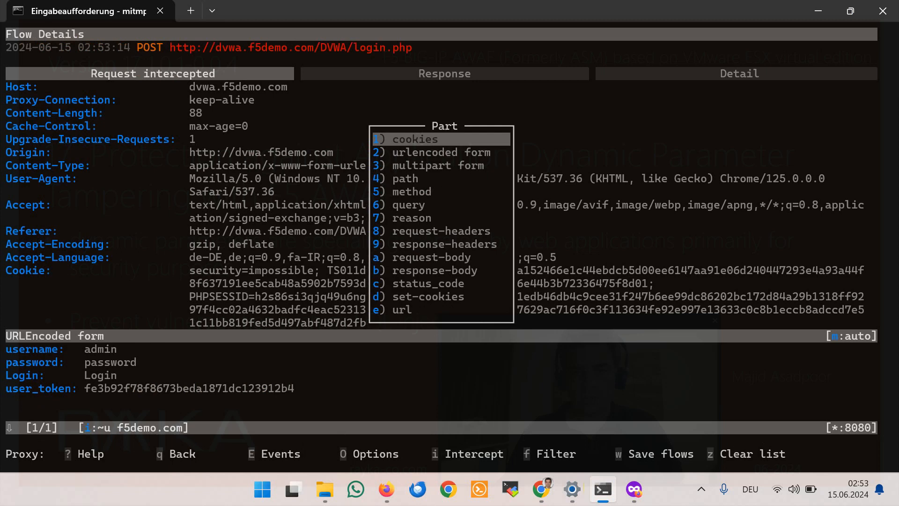
# Step: Choose the '2) urlencoded form' part of the intercepted login POST and start editing its user_token value
pyautogui.press('Down')
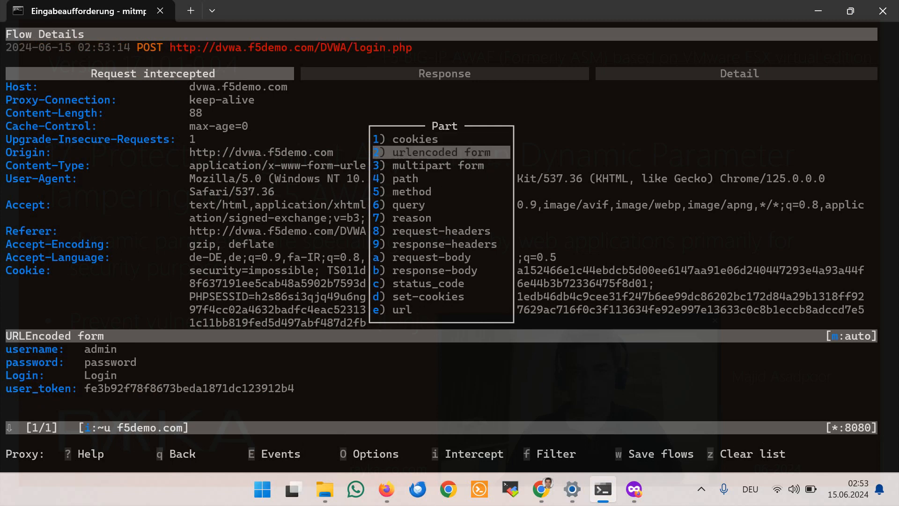
pyautogui.press('Return')
pyautogui.press('Down')
pyautogui.press('Down')
pyautogui.press('Down')
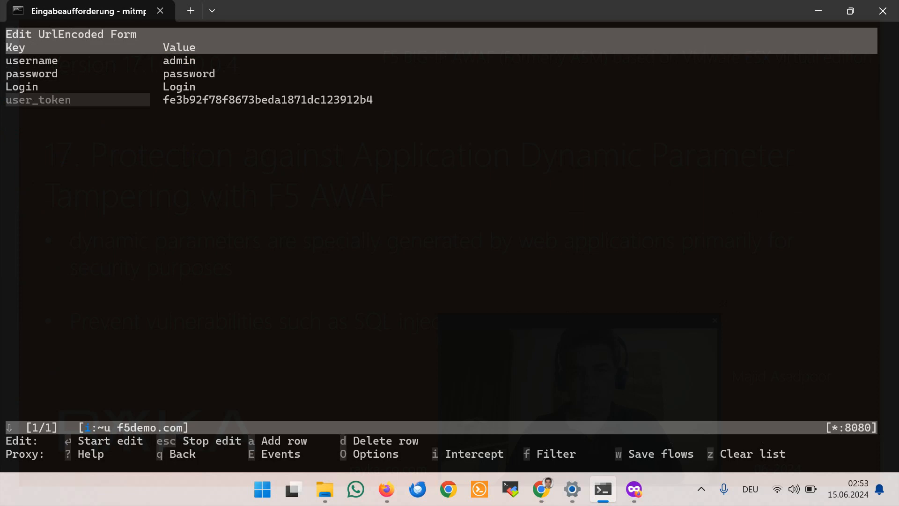
pyautogui.press('Right')
pyautogui.press('Return')
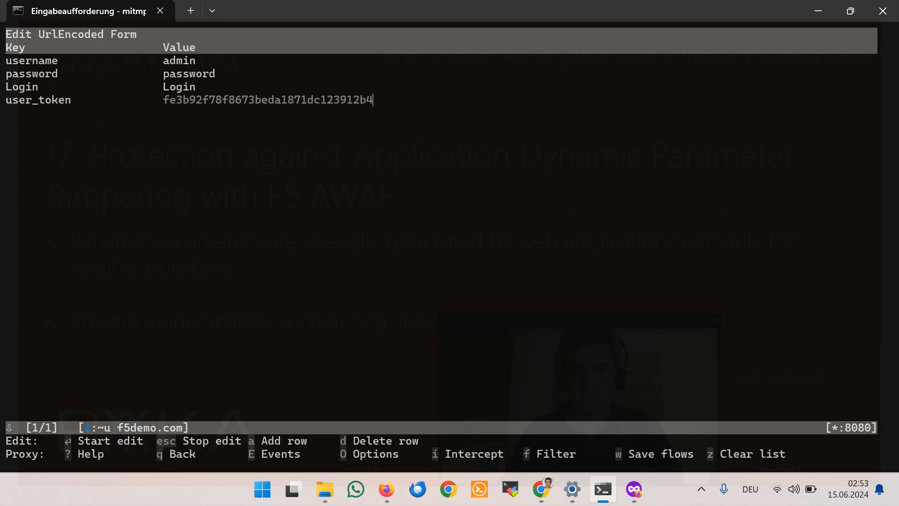
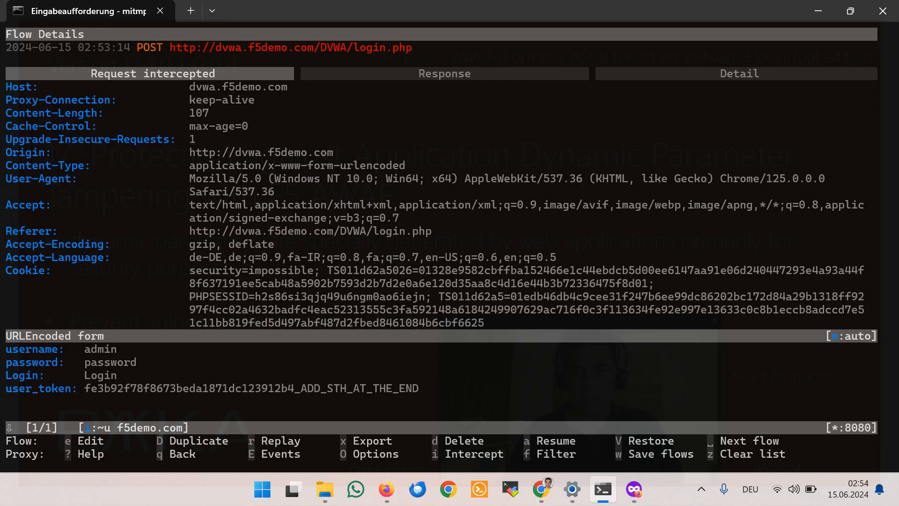
# Step: Back in the flow list, resume the tampered login POST and release its 200 text/html 247b response
pyautogui.press('q')
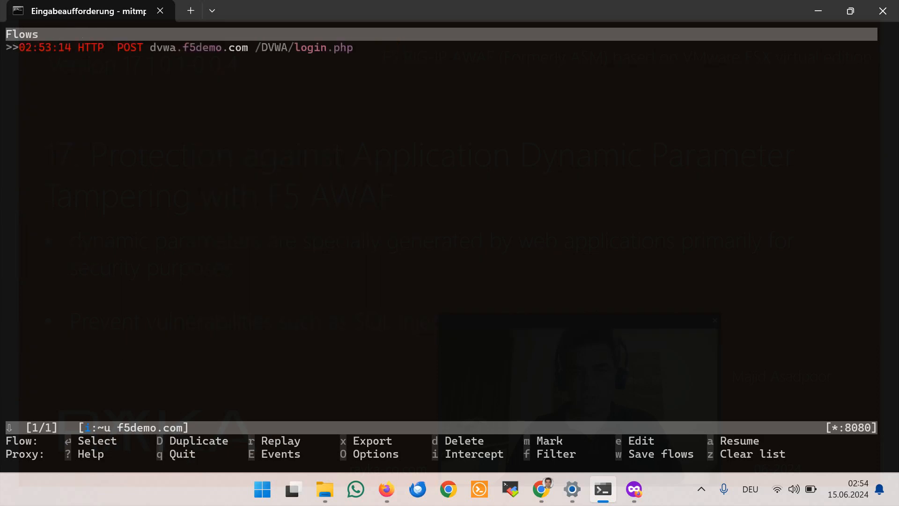
pyautogui.press('a')
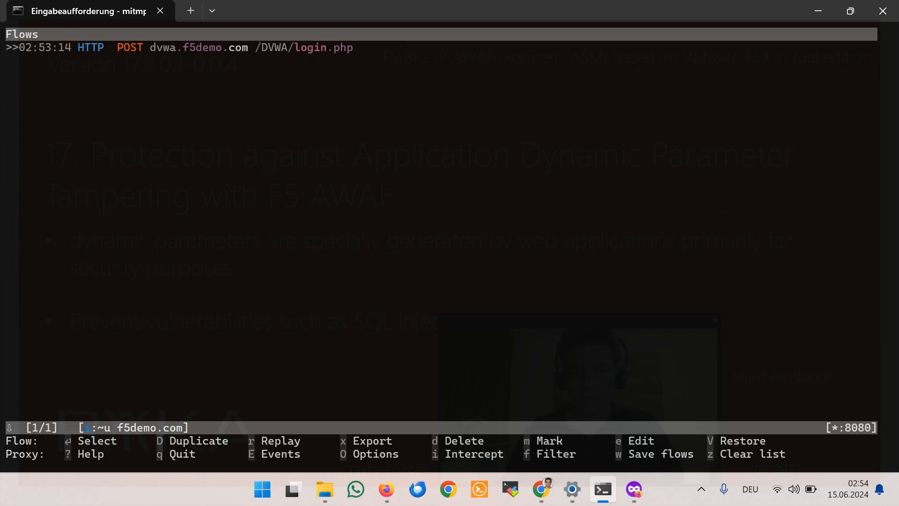
pyautogui.press('a')
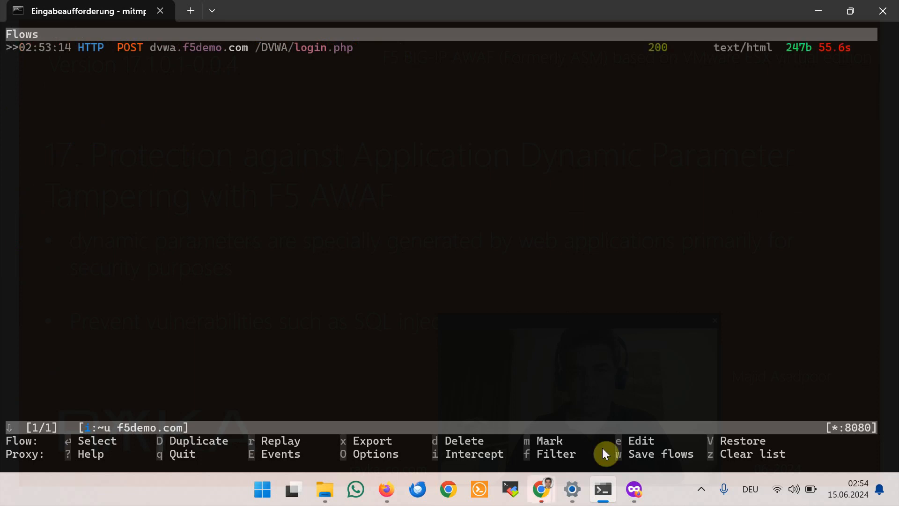
# Step: Bring up Chrome's Request Rejected page for login.php and dismiss the Passwort ändern warning
pyautogui.moveTo(547, 494)
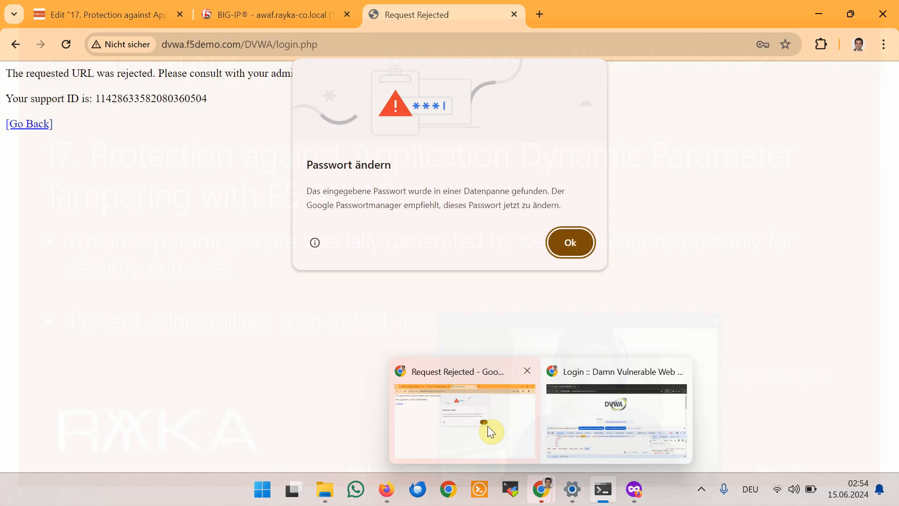
pyautogui.click(488, 426)
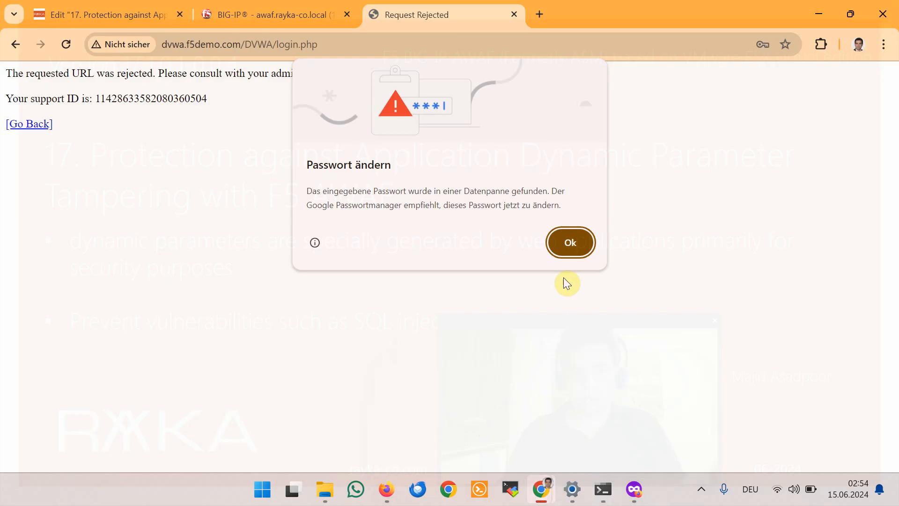
pyautogui.click(235, 209)
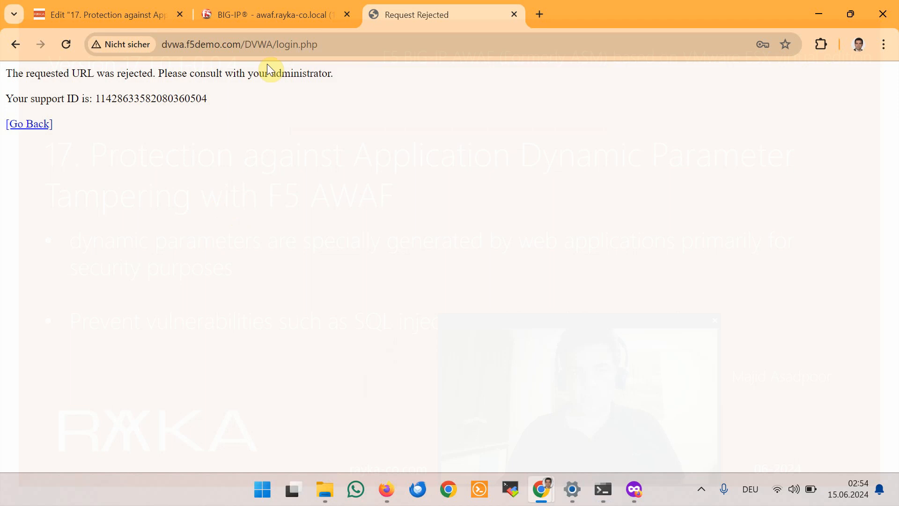
# Step: In BIG-IP, open Security > Event Logs > Application > Requests and select the blocked login.php request
pyautogui.click(267, 12)
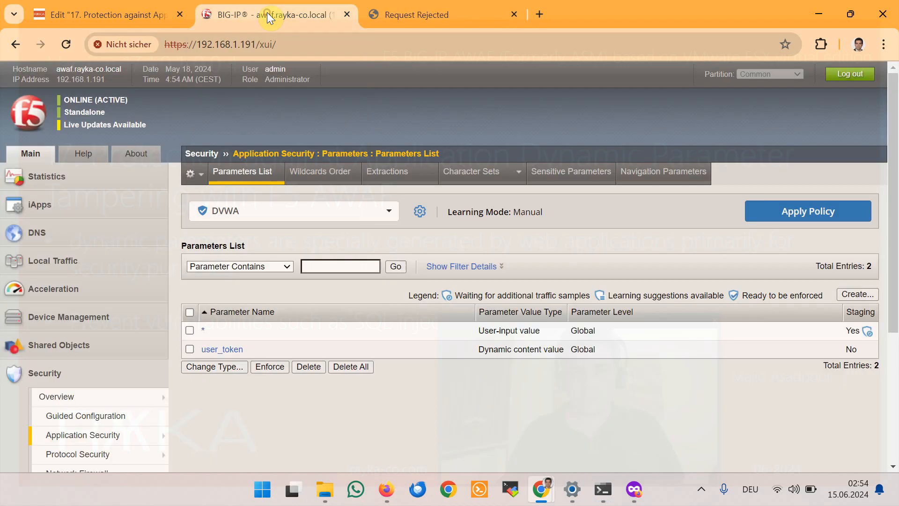
pyautogui.scroll(-4, 155, 367)
pyautogui.moveTo(142, 331)
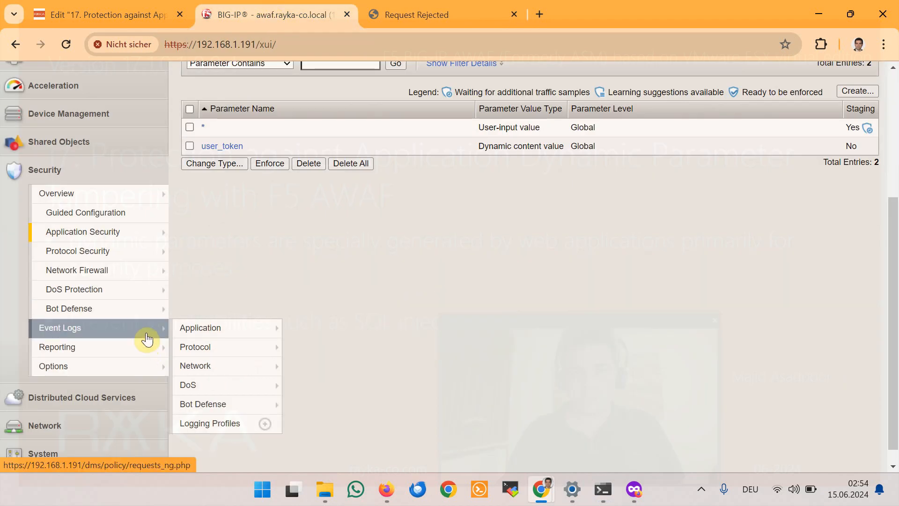
pyautogui.moveTo(201, 327)
pyautogui.click(291, 330)
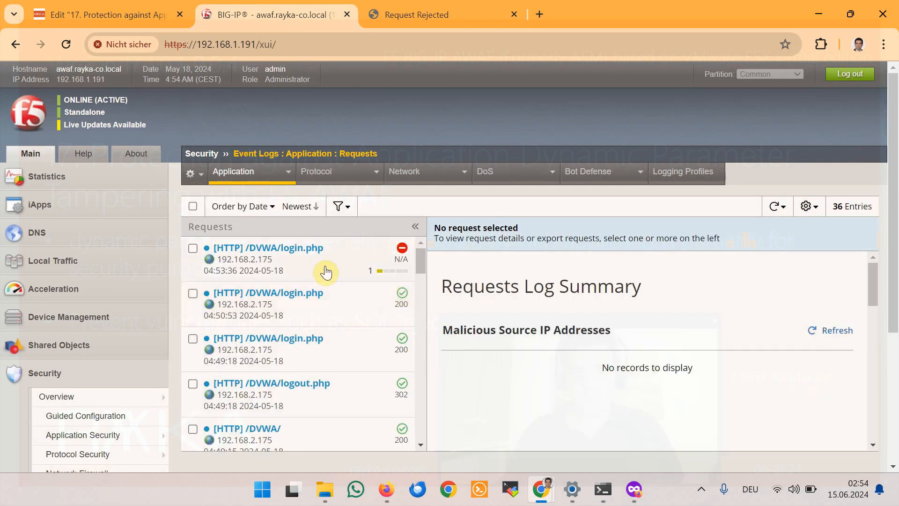
pyautogui.click(326, 272)
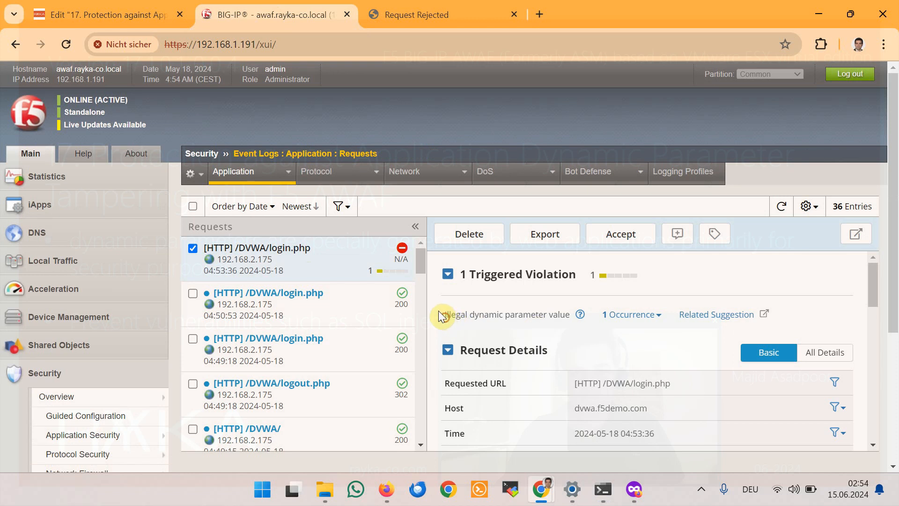
# Step: Inspect the Illegal dynamic parameter value violation occurrence and highlight the tampered user_token value
pyautogui.moveTo(443, 314); pyautogui.dragTo(557, 315)
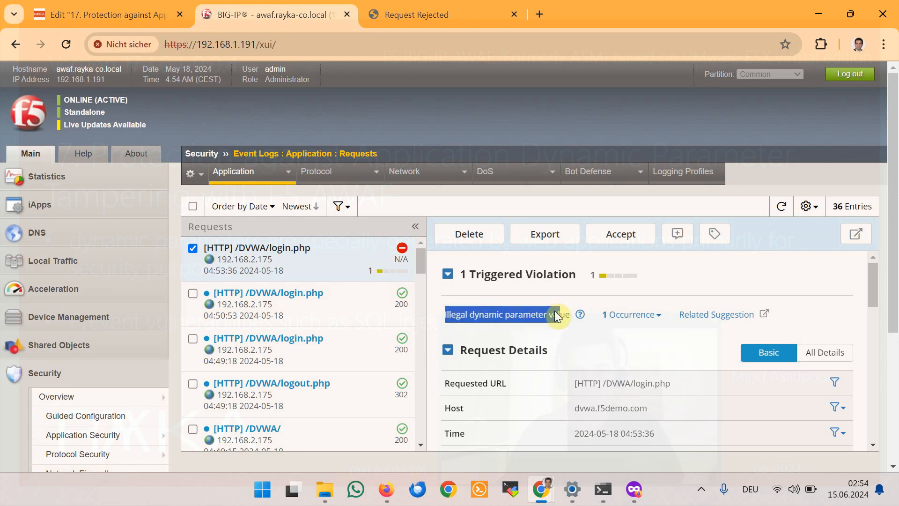
pyautogui.click(658, 314)
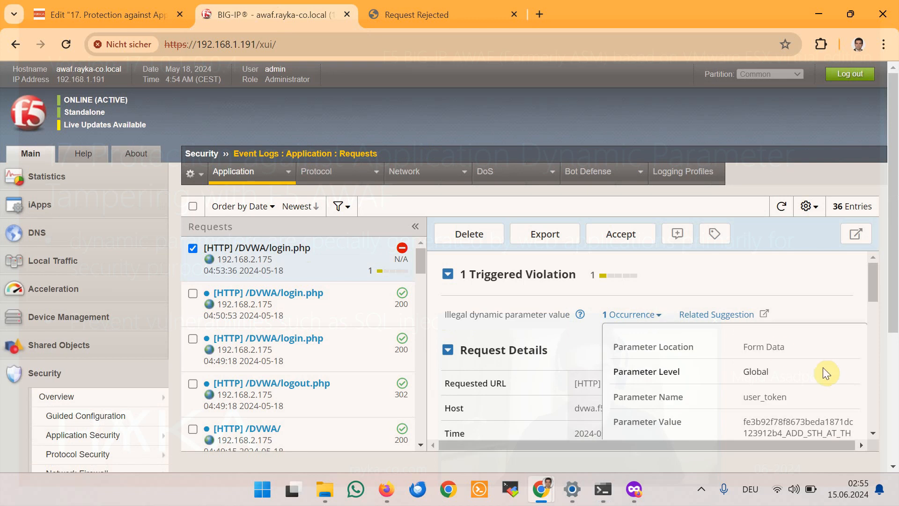
pyautogui.scroll(-1, 823, 367)
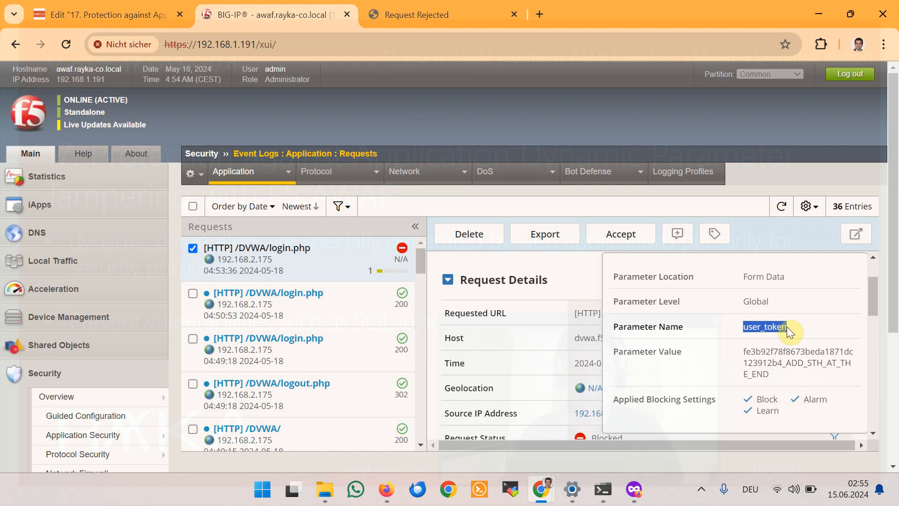
pyautogui.moveTo(742, 351); pyautogui.dragTo(844, 376)
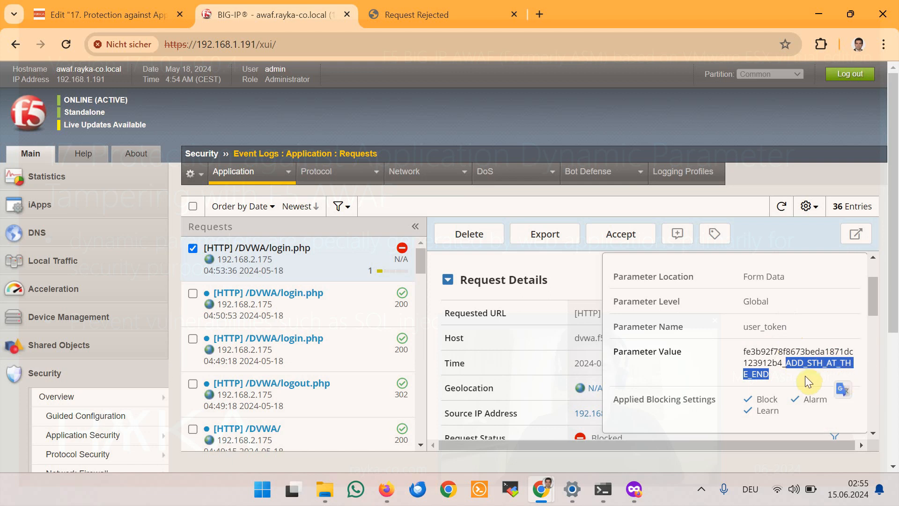